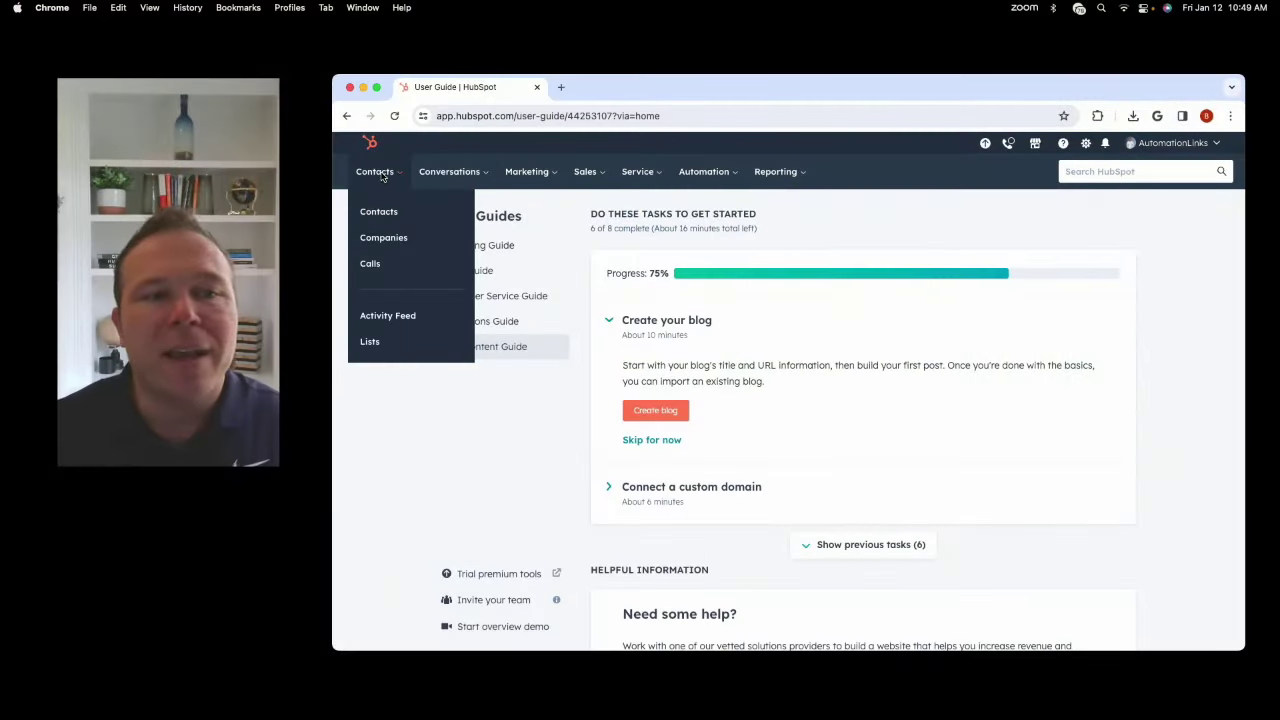
# Browse the Contacts, Conversations, Marketing, Sales and Reporting menus in the top navigation.
pyautogui.moveTo(455, 182)
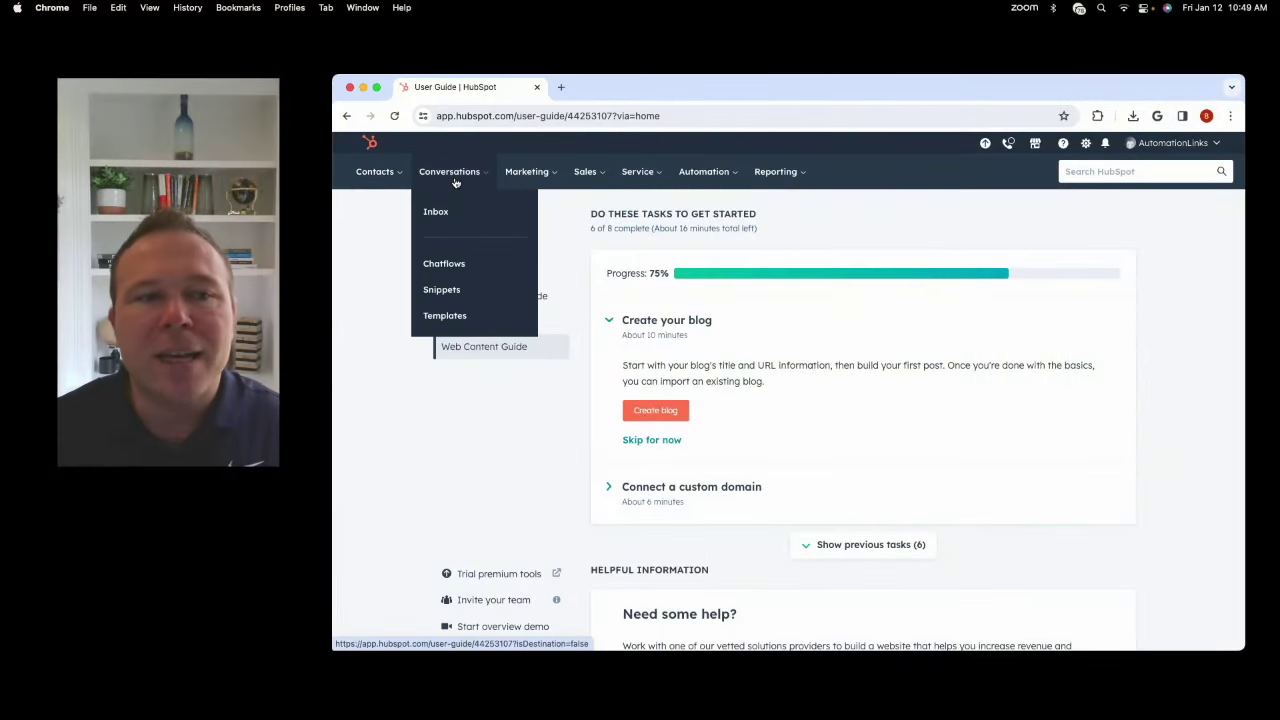
pyautogui.moveTo(588, 178)
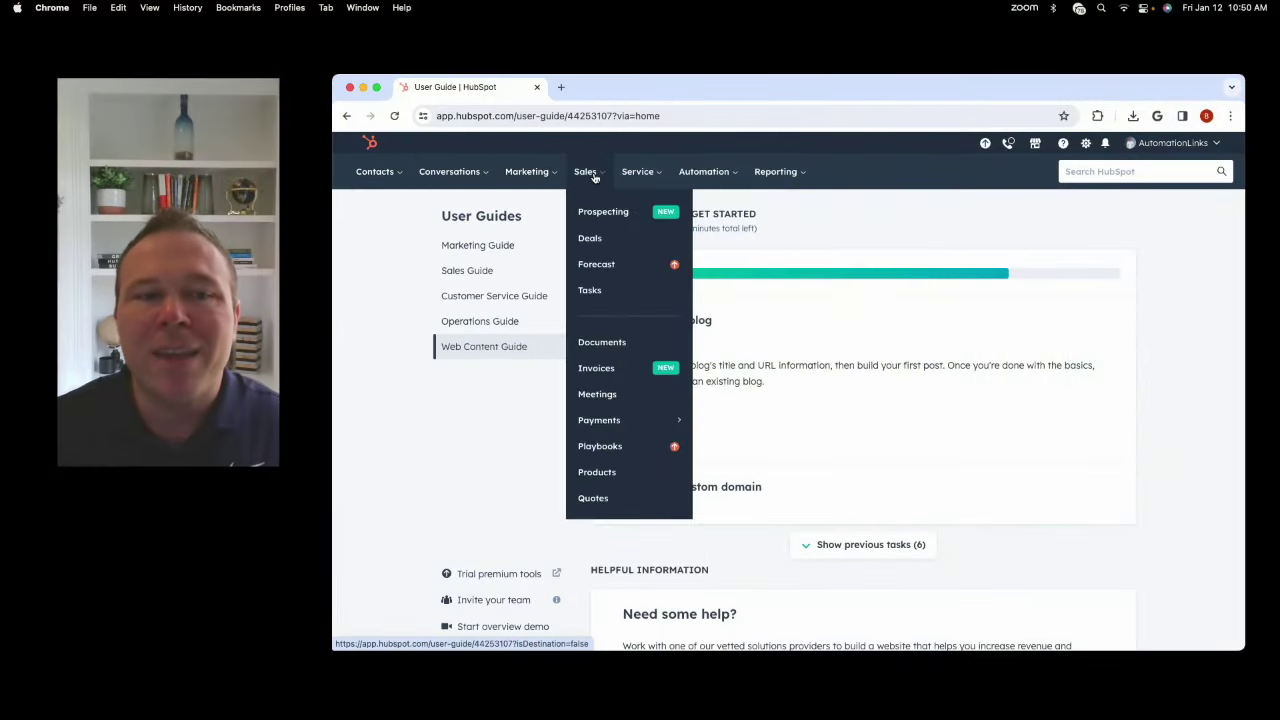
pyautogui.moveTo(757, 178)
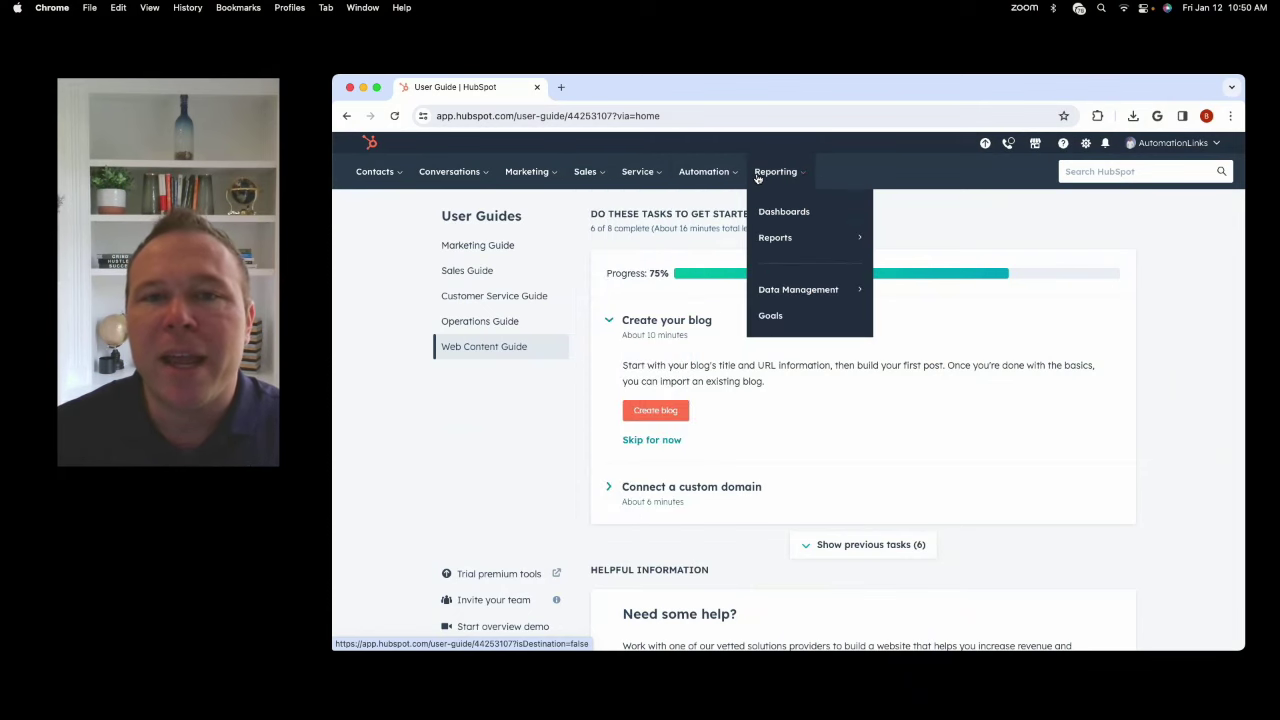
pyautogui.moveTo(376, 172)
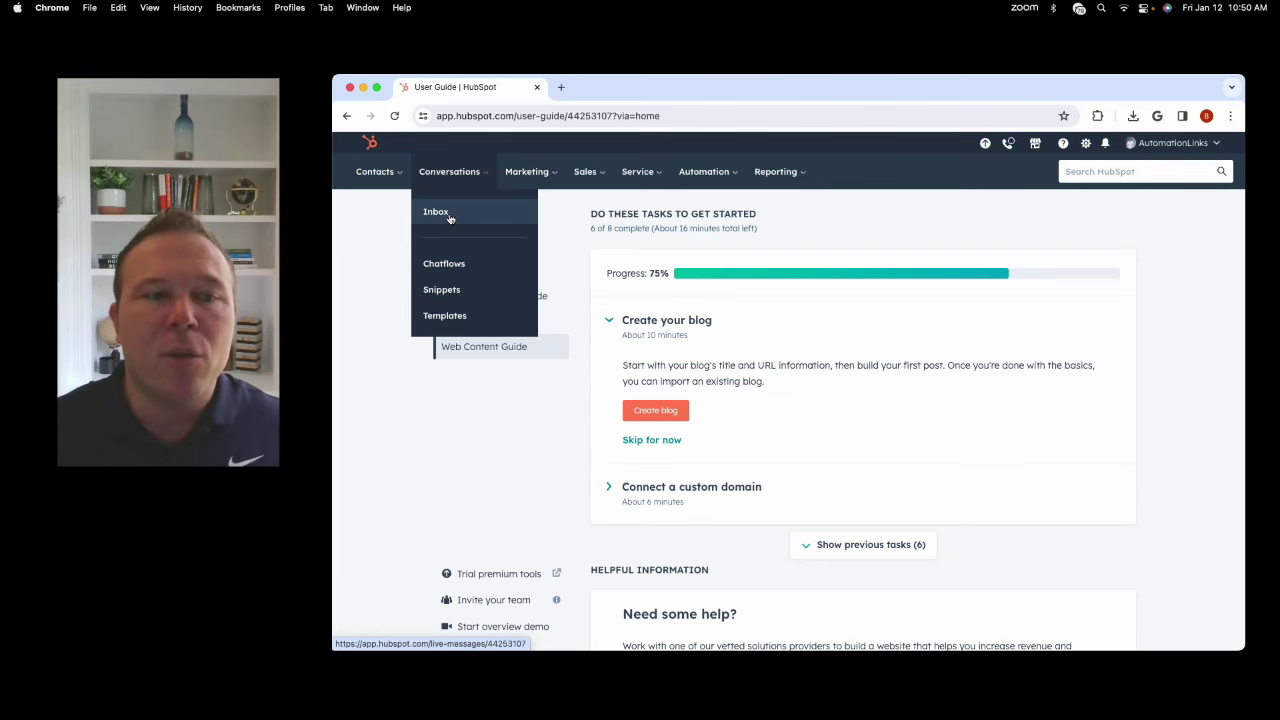
# Open Sales > Meetings to list the five scheduling pages with views and bookings.
pyautogui.click(529, 178)
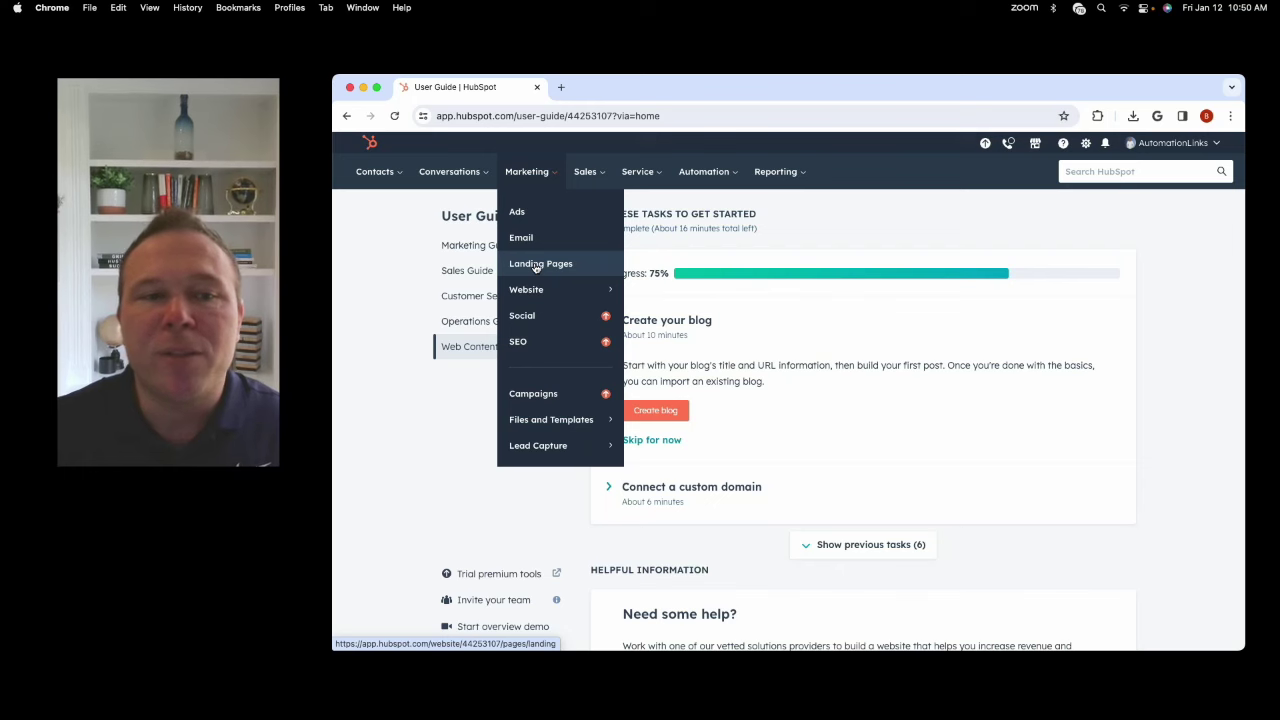
pyautogui.press('Right')
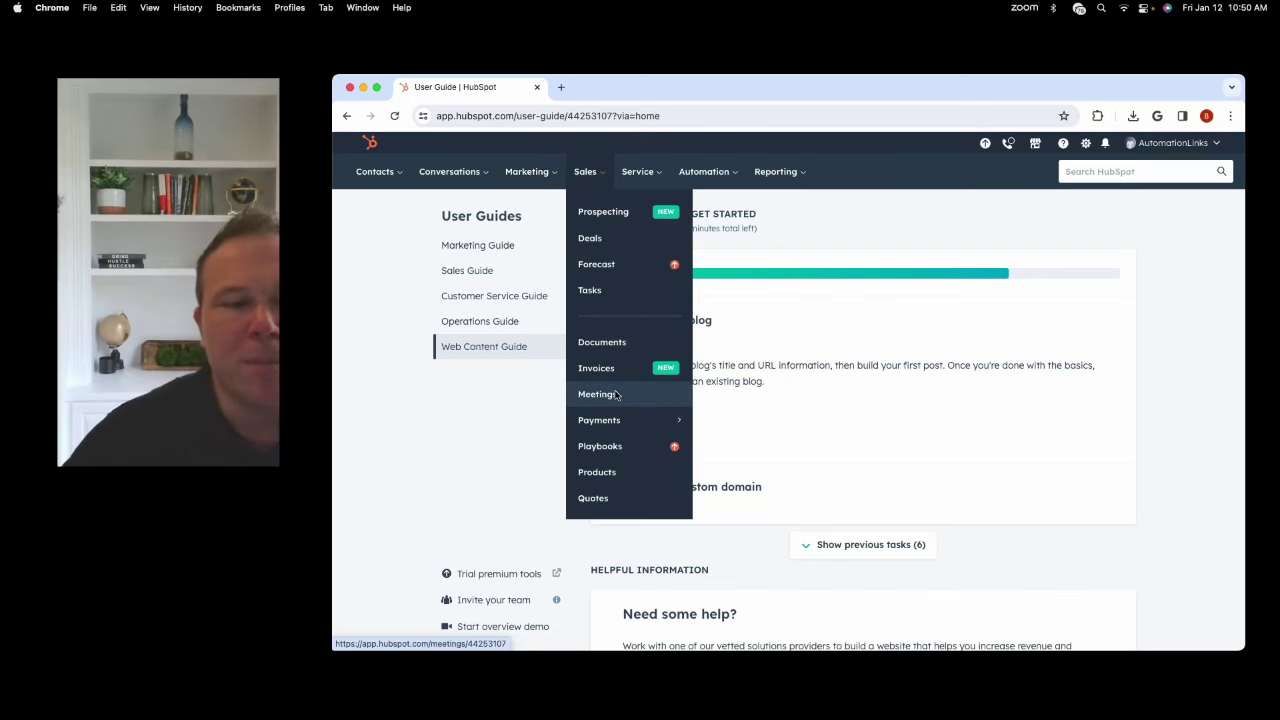
pyautogui.click(608, 394)
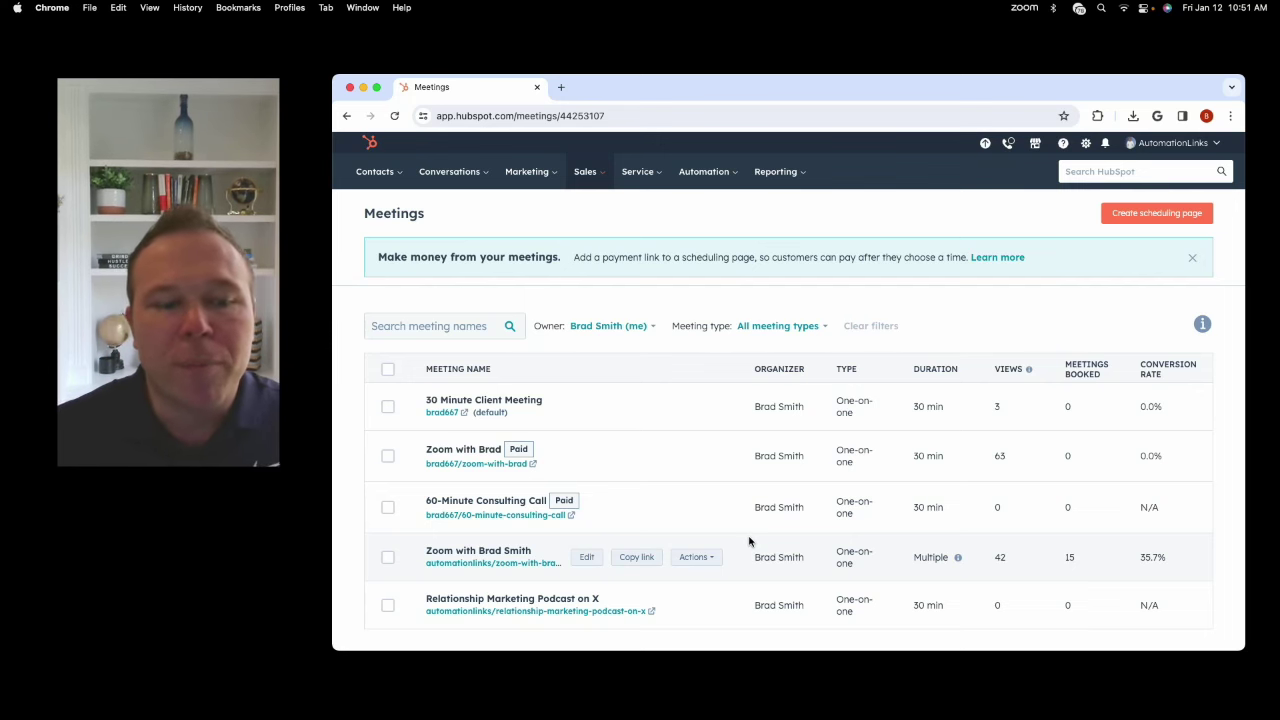
pyautogui.click(585, 173)
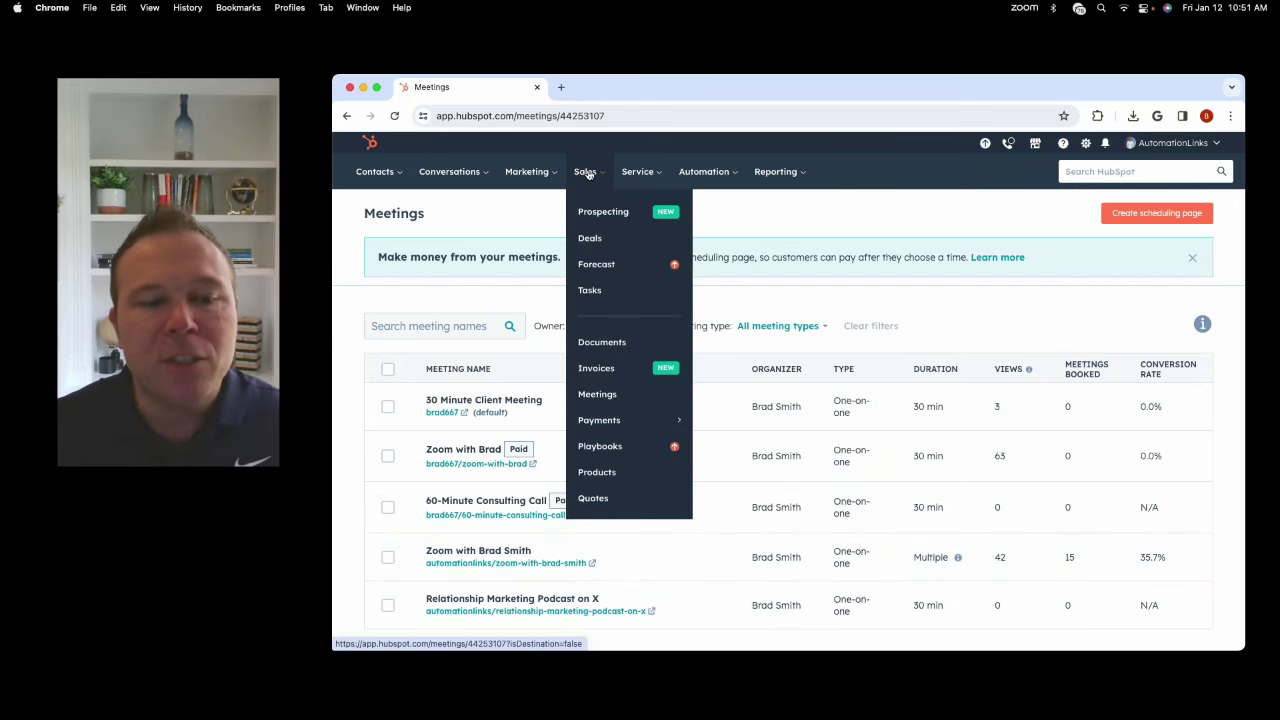
# Go to Sales > Payments > Payment Links showing active links, totals and checkout rates.
pyautogui.moveTo(604, 422)
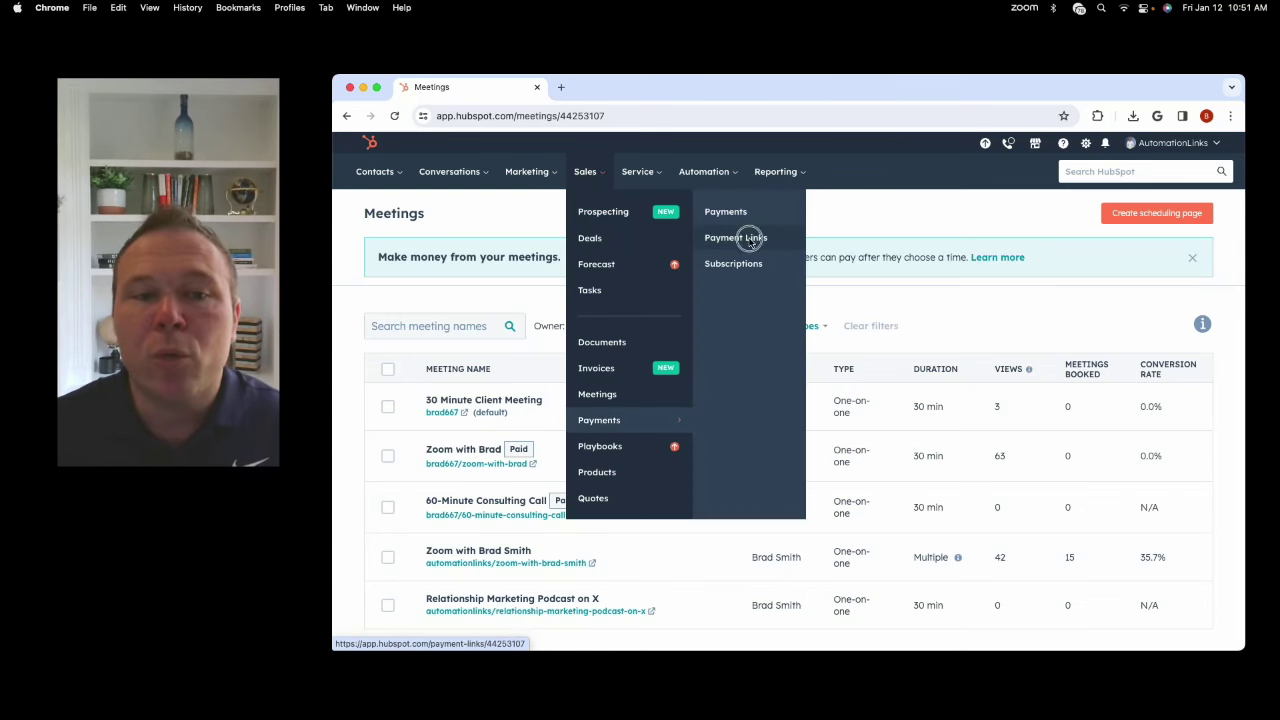
pyautogui.click(750, 238)
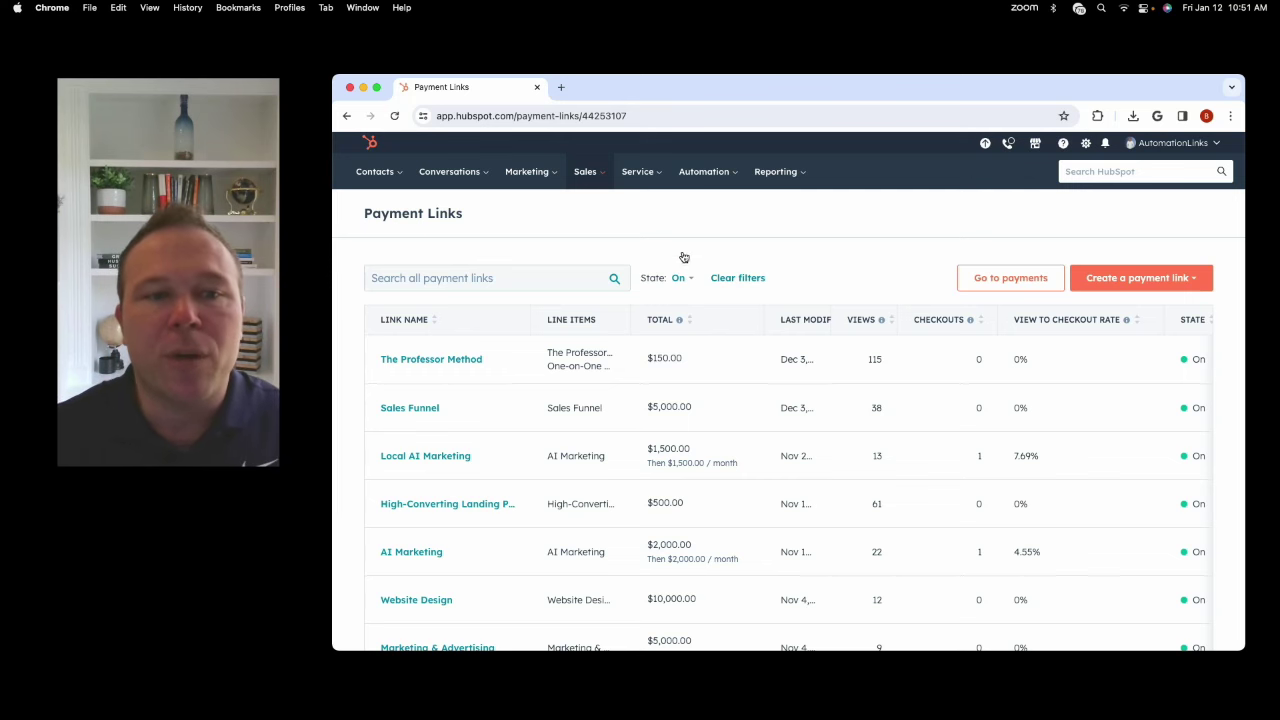
pyautogui.moveTo(592, 180)
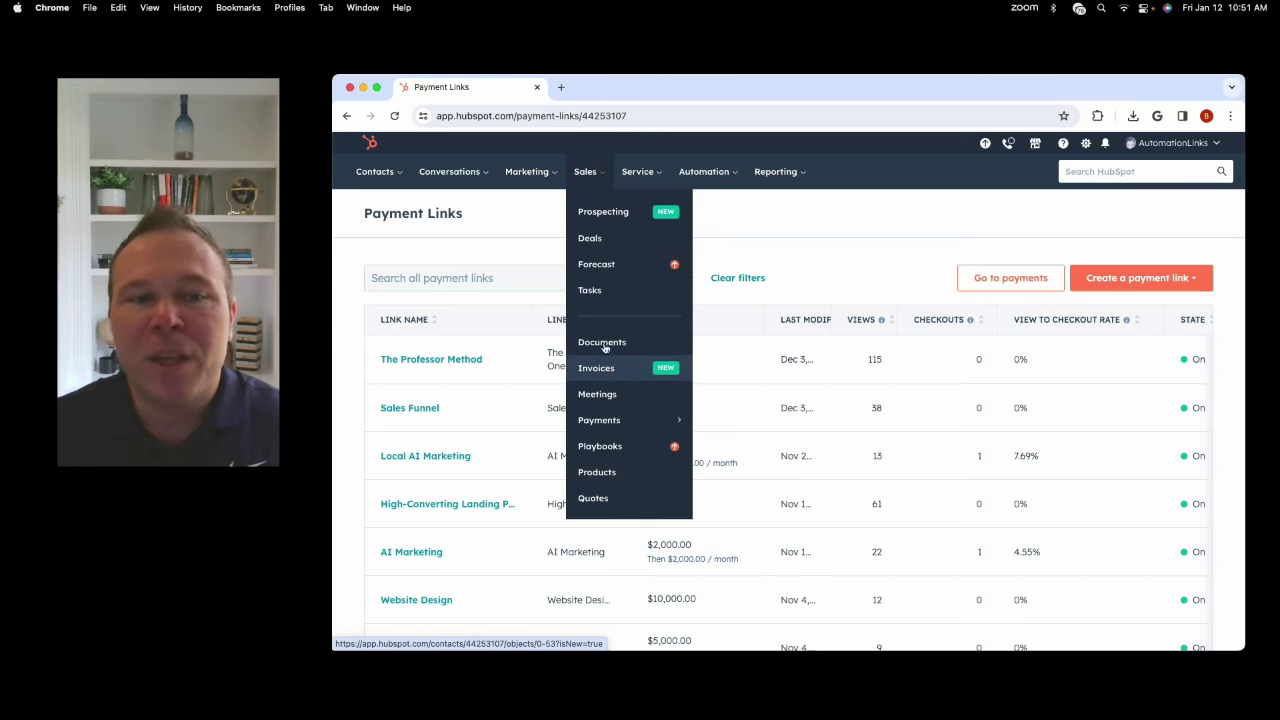
# Show Deals as a pipeline board and drag the ASCSP deal into Contract Signed.
pyautogui.click(600, 238)
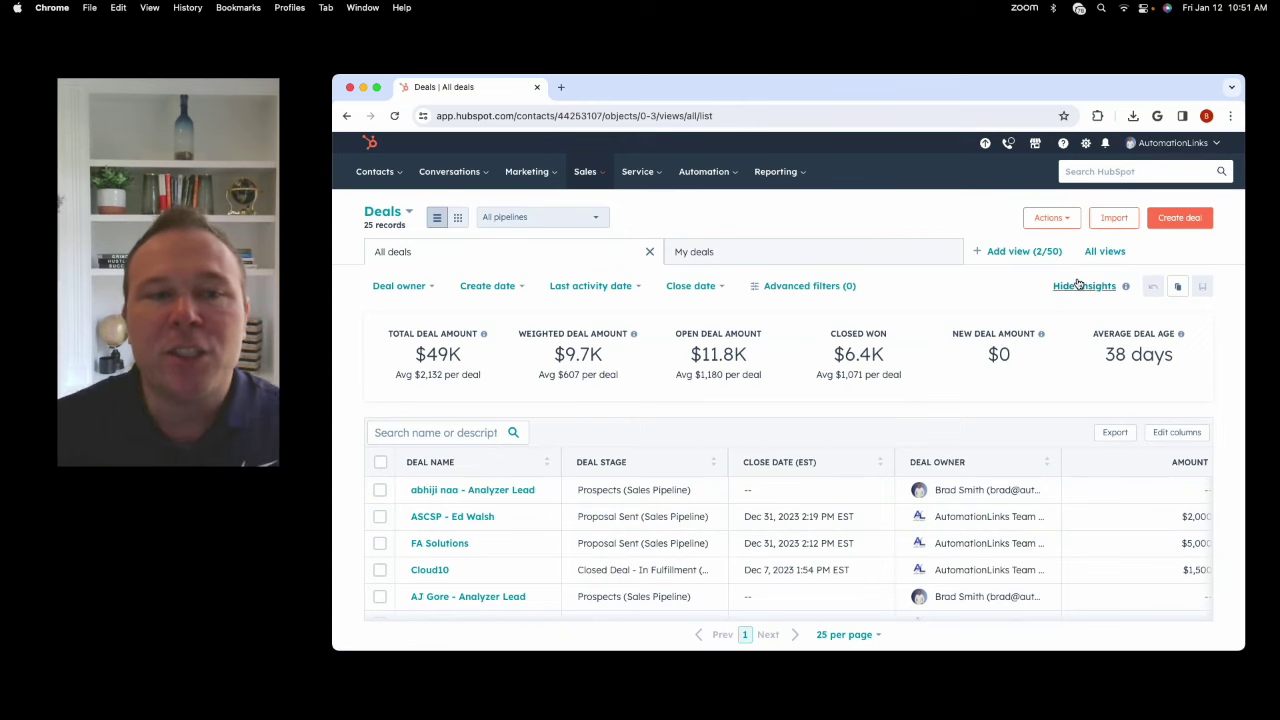
pyautogui.click(458, 218)
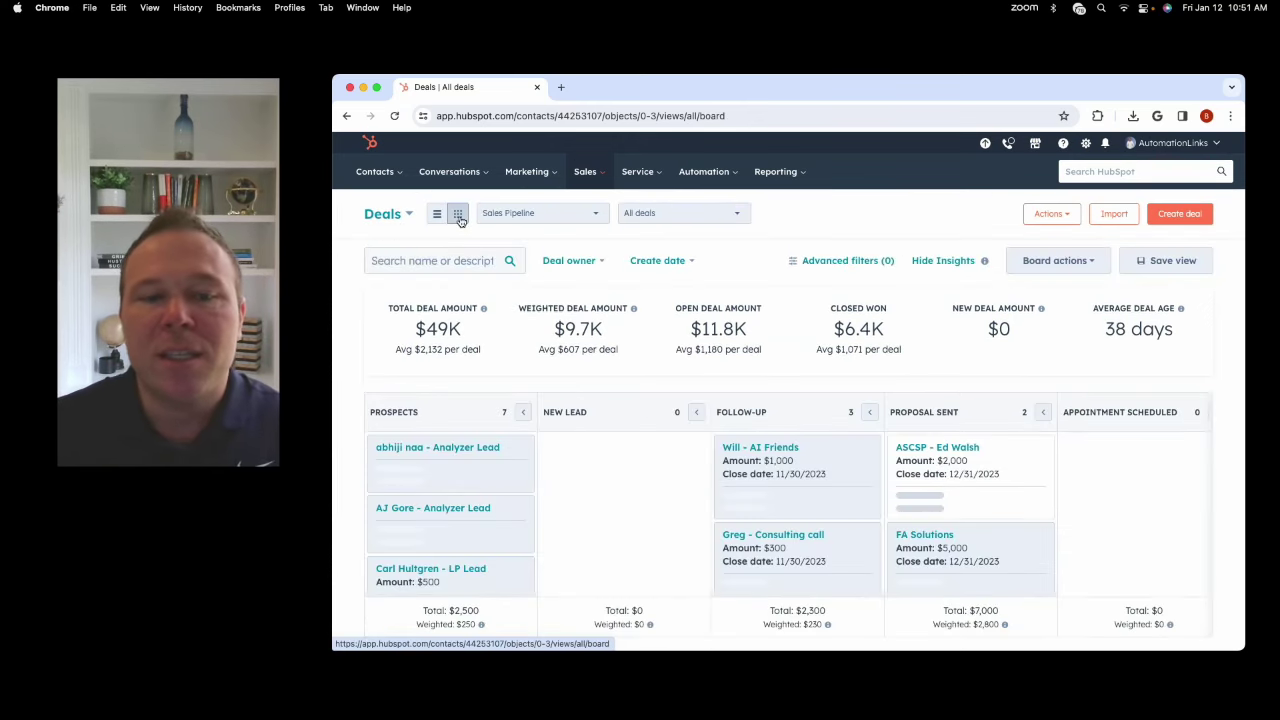
pyautogui.moveTo(953, 467); pyautogui.dragTo(1120, 467)
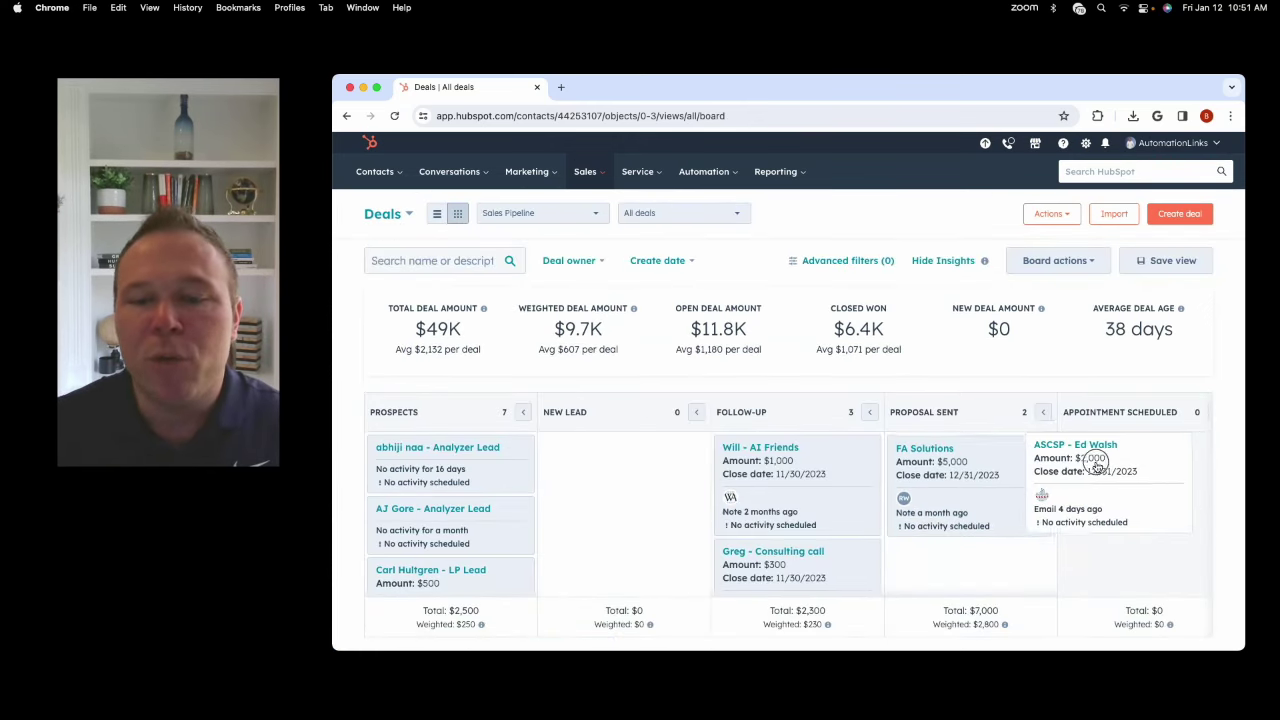
pyautogui.hscroll(5, 1075, 477)
pyautogui.moveTo(725, 448); pyautogui.dragTo(885, 460)
# Select the deal summary figures, then go to the Invoices page.
pyautogui.hscroll(3, 851, 472)
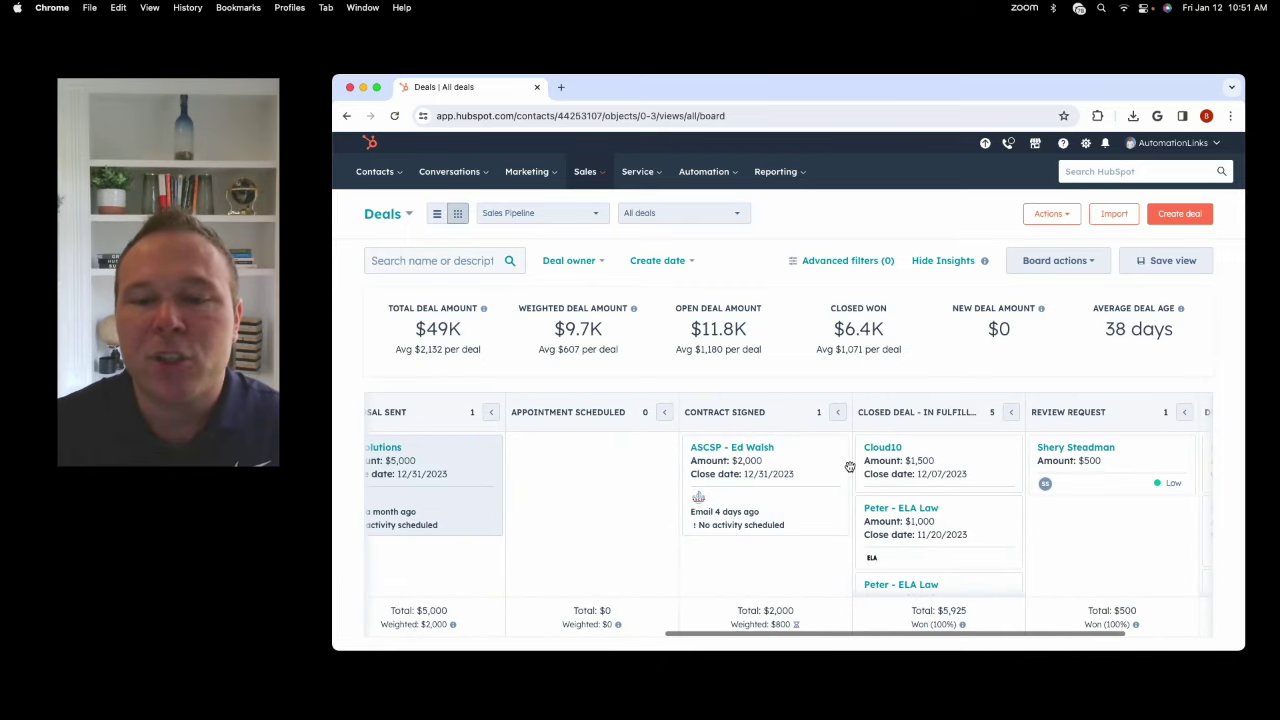
pyautogui.moveTo(412, 328); pyautogui.dragTo(1080, 357)
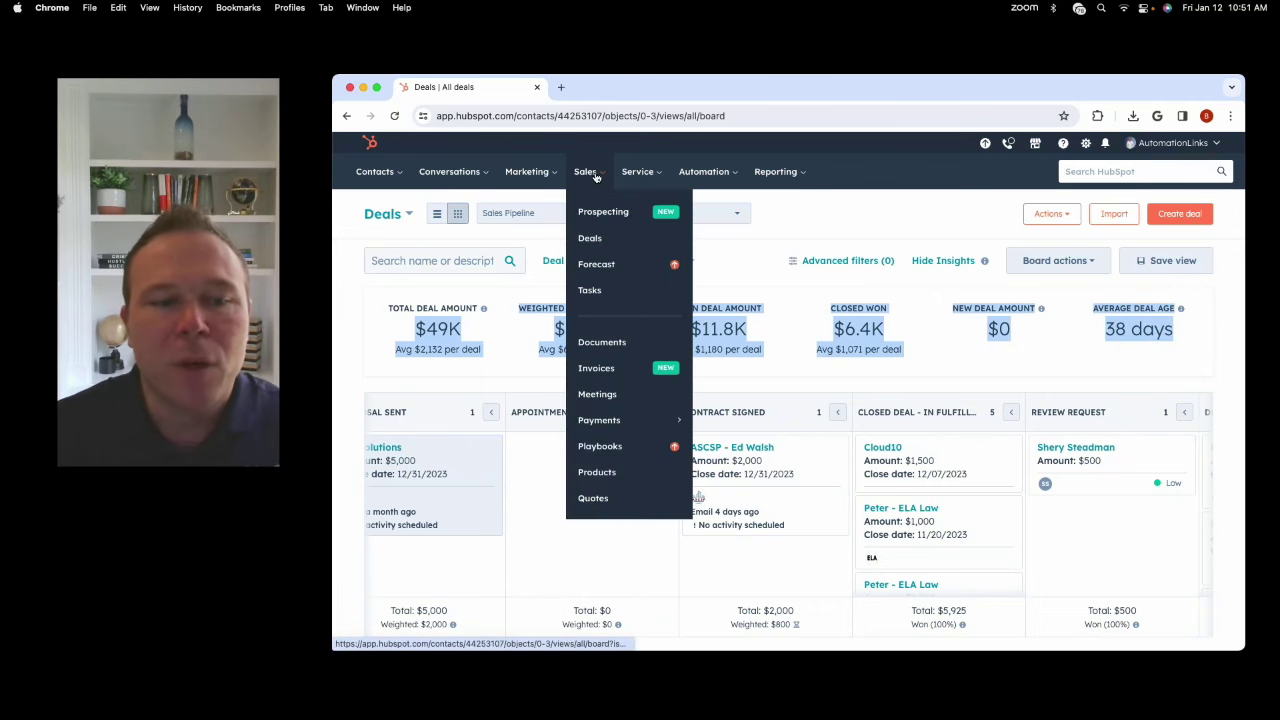
pyautogui.click(595, 368)
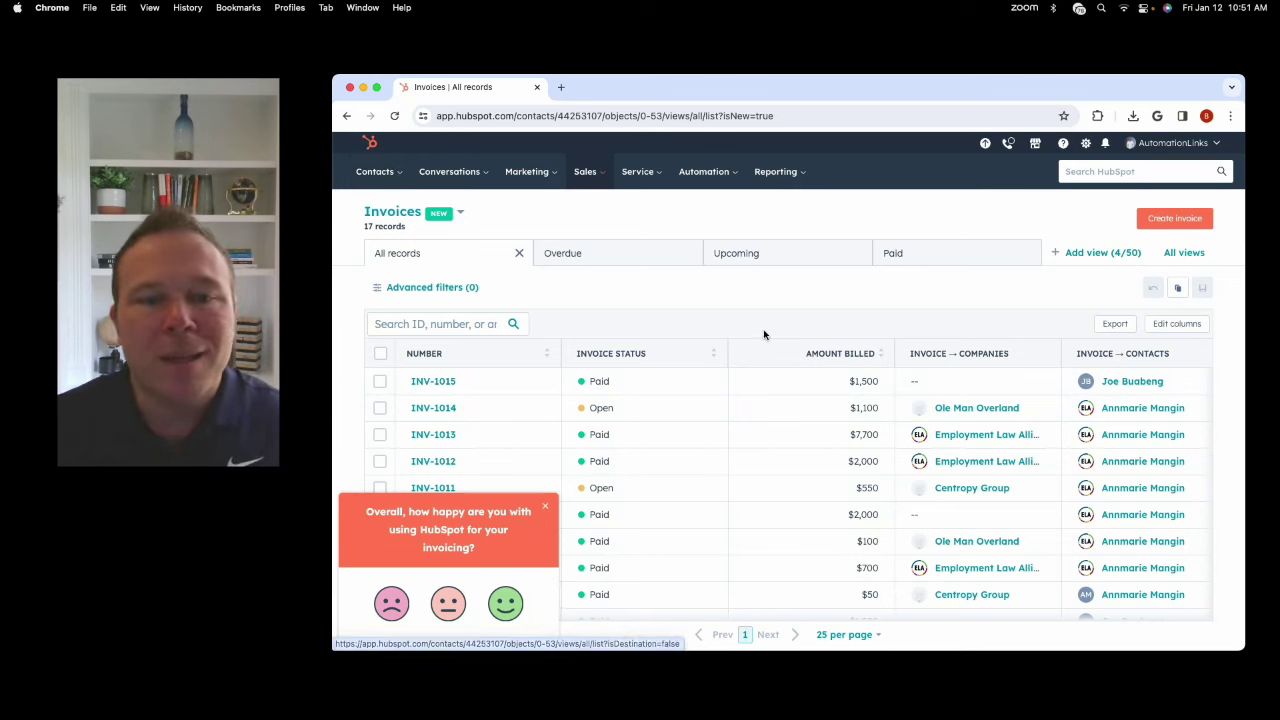
# On the 17-record Invoices list, look through the Sales, Service and Automation menus.
pyautogui.click(588, 171)
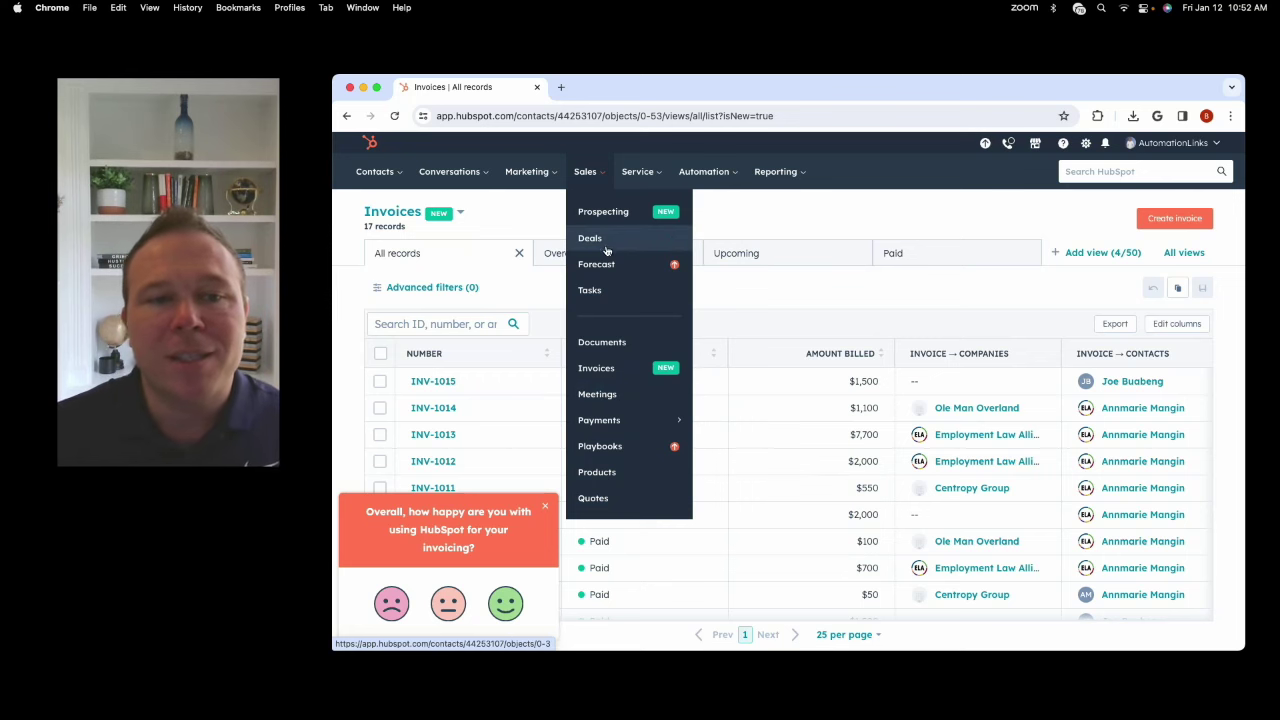
pyautogui.moveTo(649, 173)
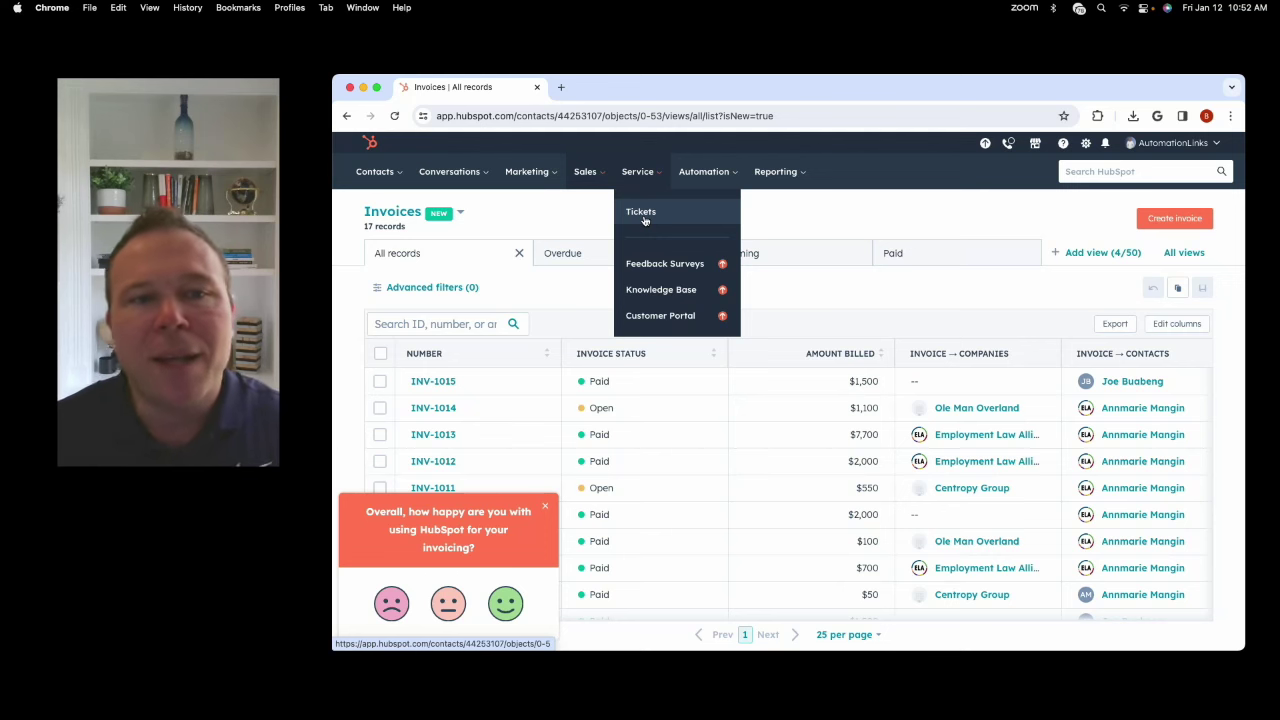
pyautogui.moveTo(706, 173)
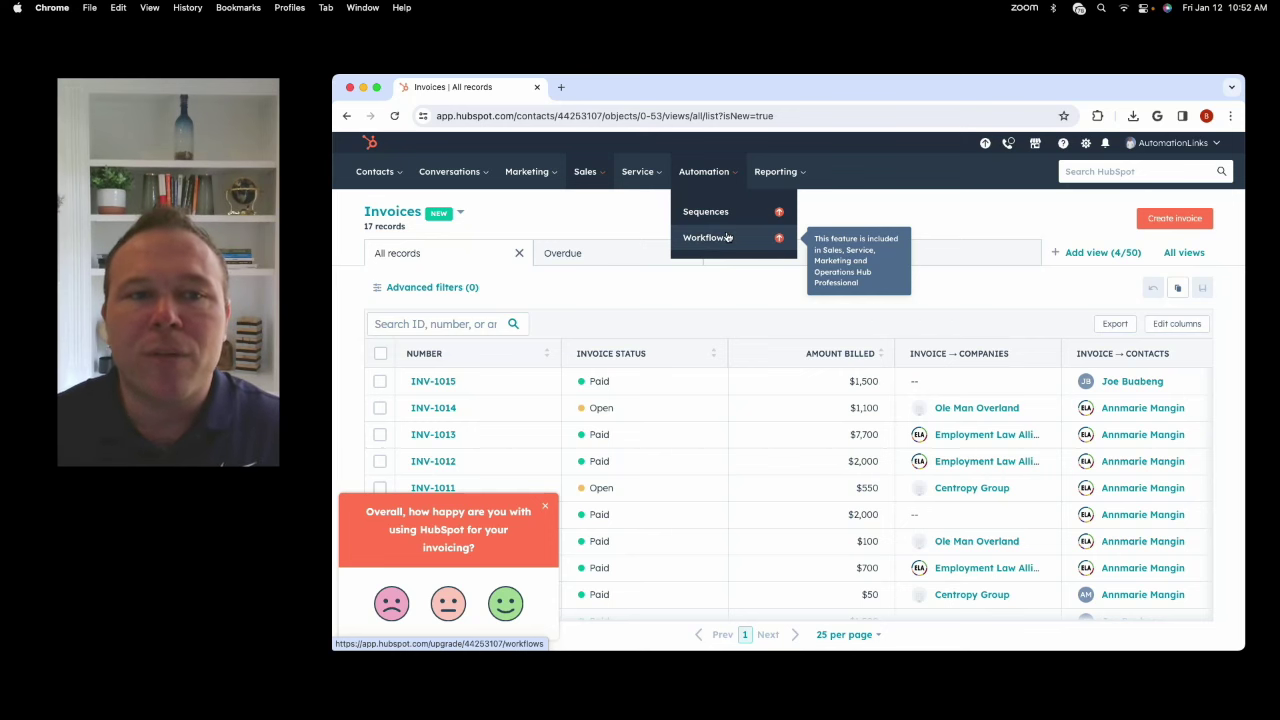
# Open Marketing > Lead Capture > Forms and edit The Professor Method form.
pyautogui.moveTo(528, 174)
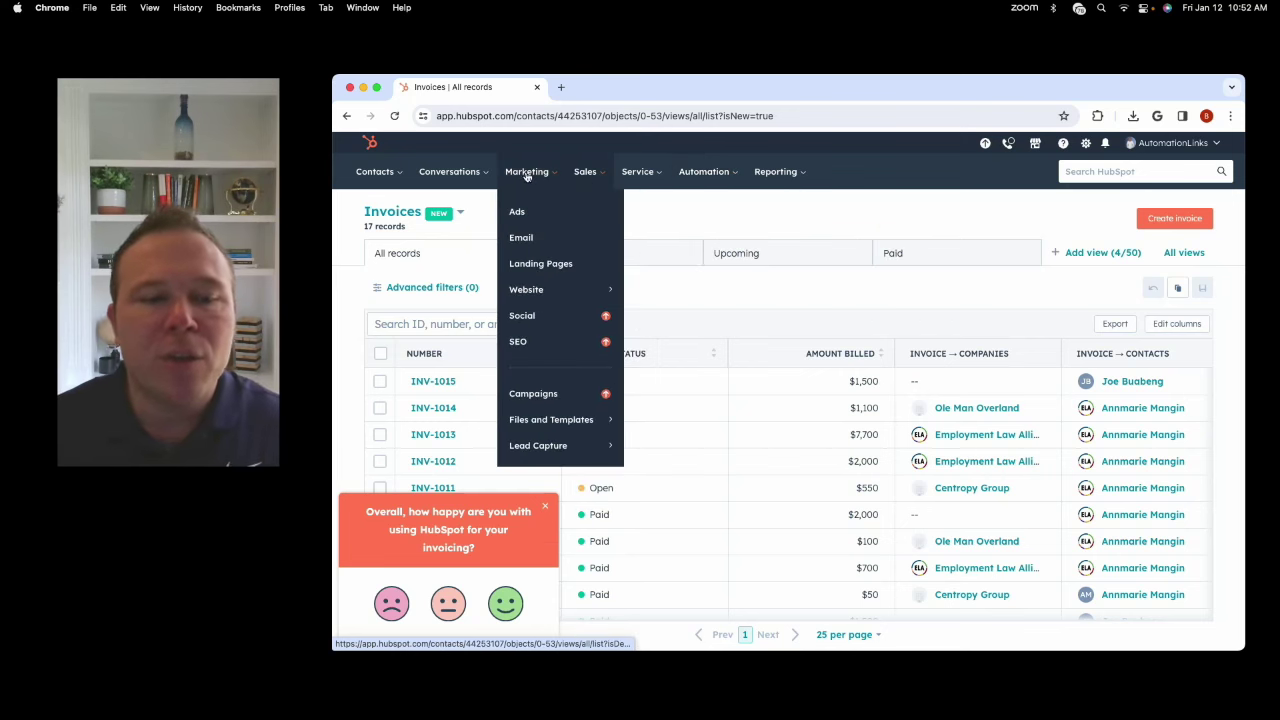
pyautogui.moveTo(600, 445)
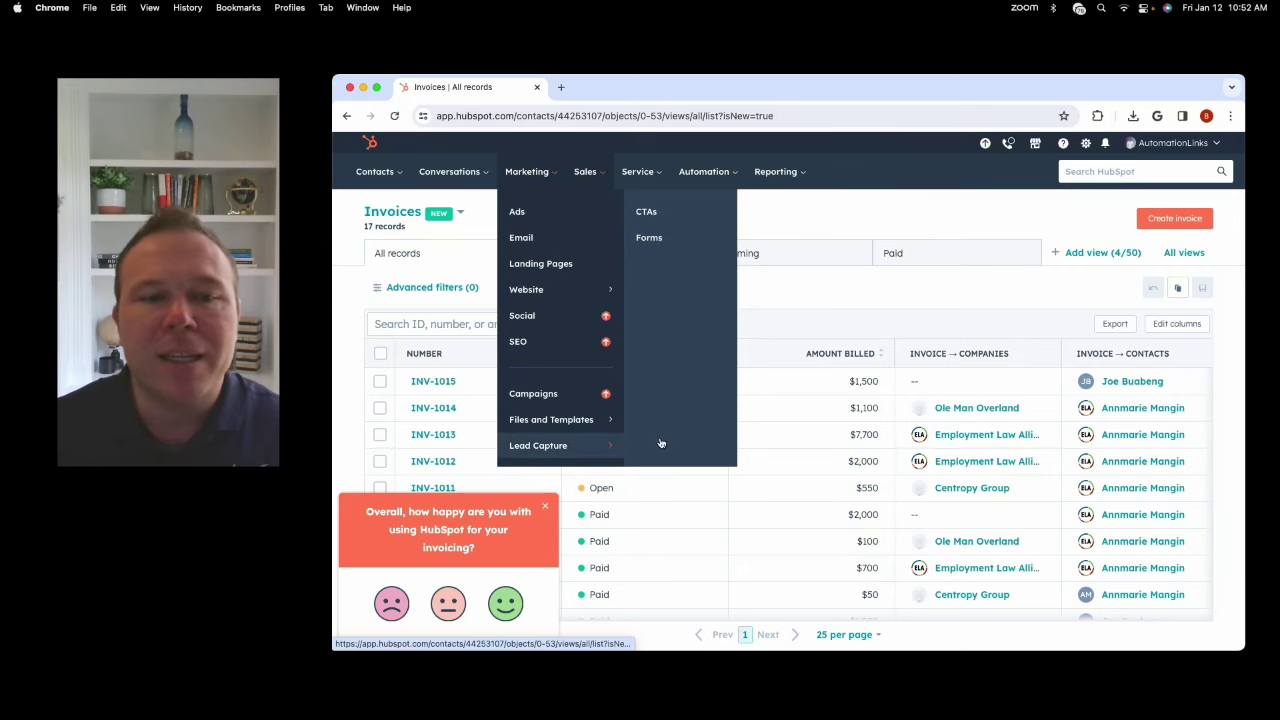
pyautogui.click(664, 238)
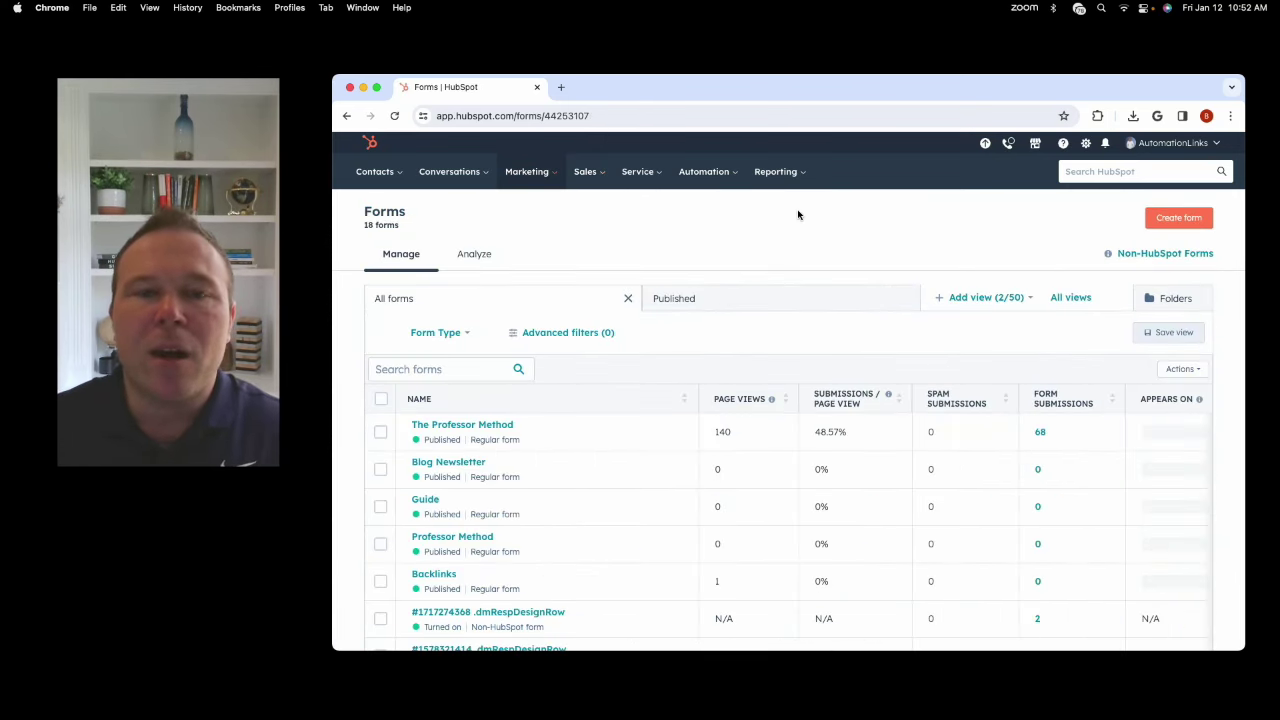
pyautogui.click(556, 431)
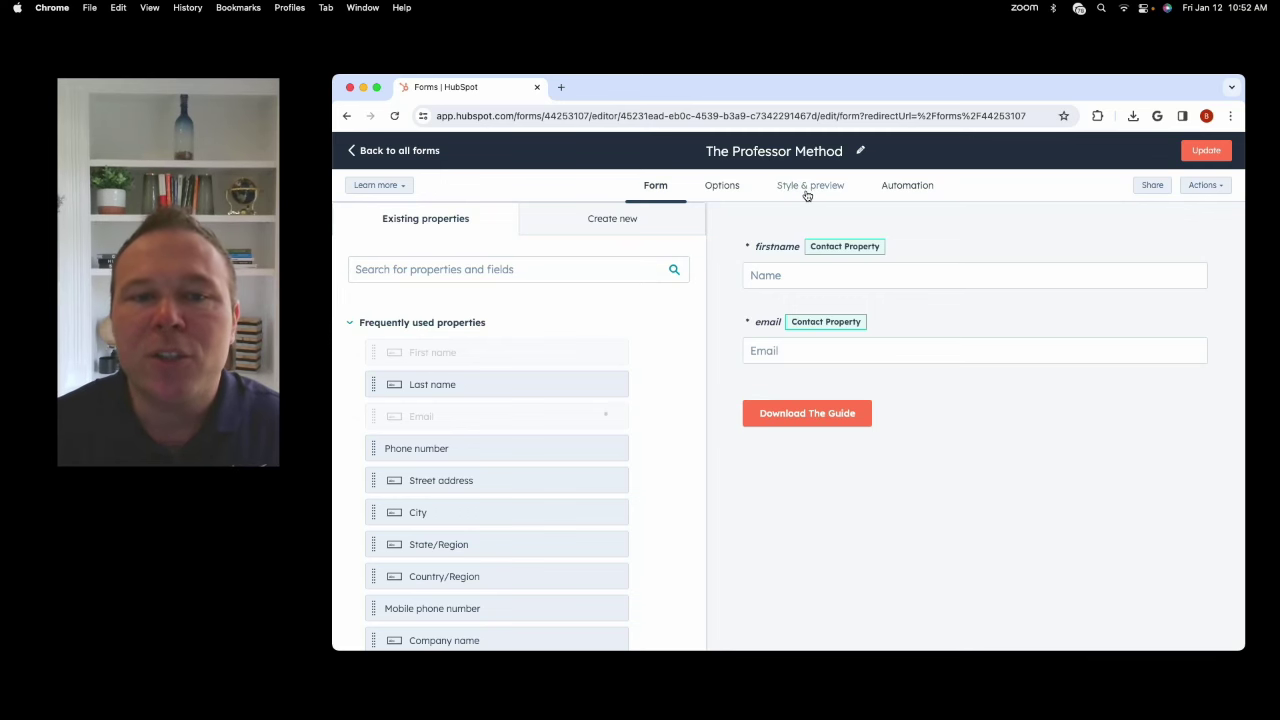
# Review the form's Landing Page Followup workflow on the Automation tab, then return to all forms.
pyautogui.click(900, 196)
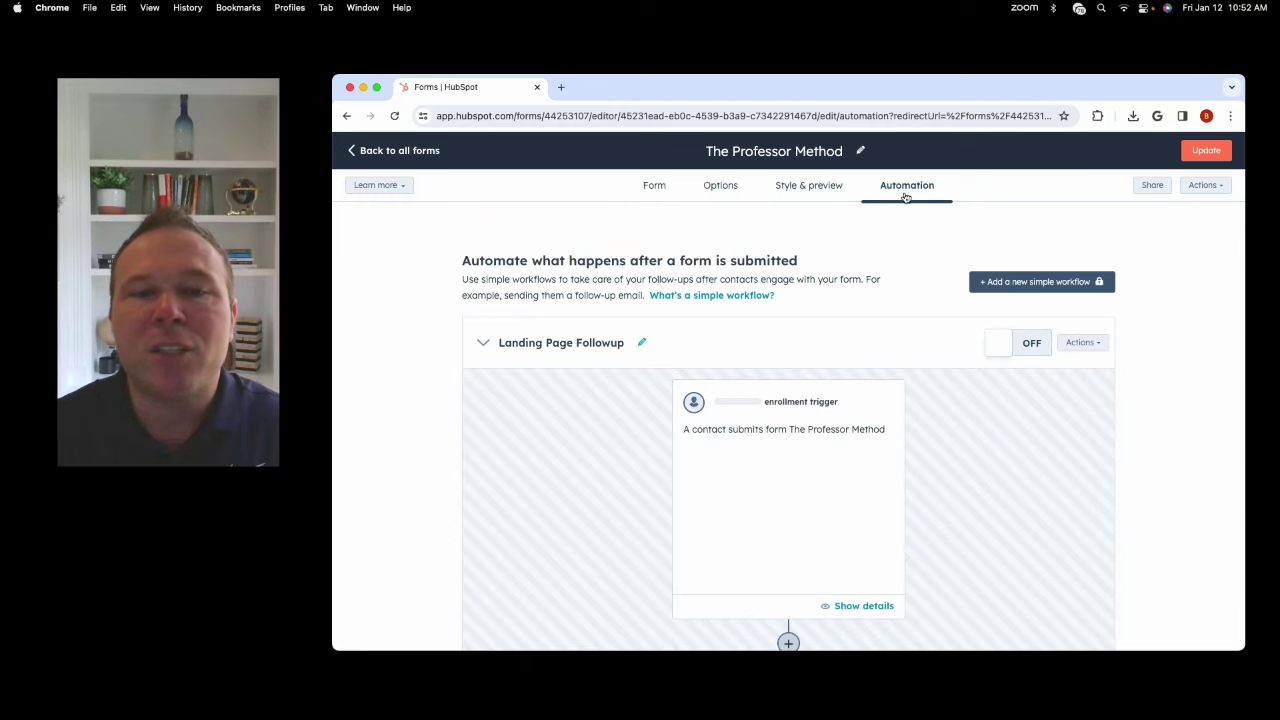
pyautogui.scroll(-10, 832, 368)
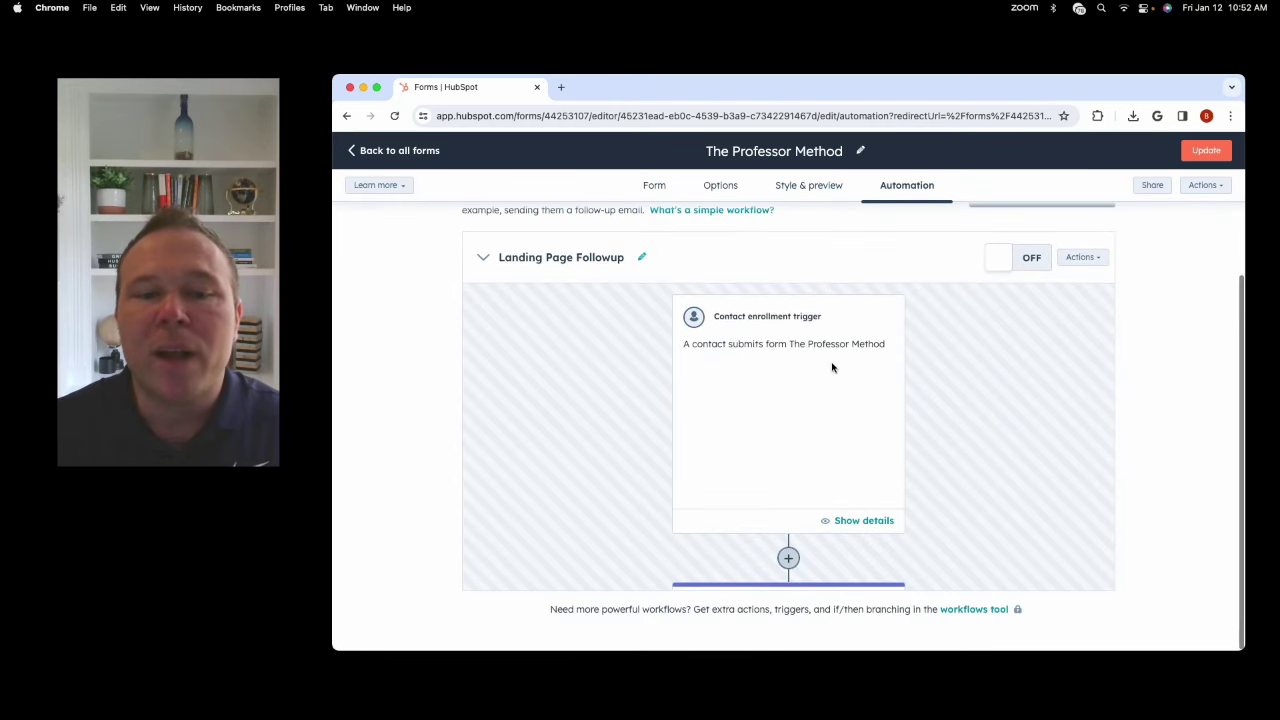
pyautogui.scroll(-5, 829, 372)
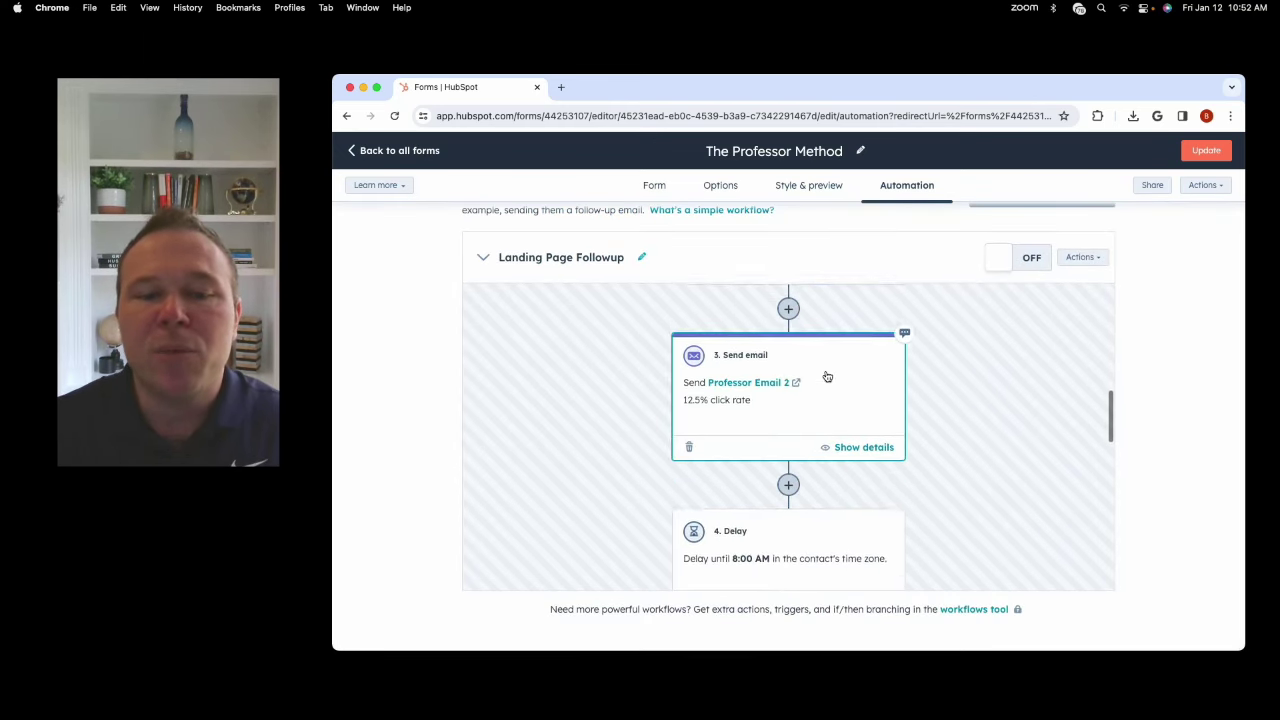
pyautogui.scroll(-6, 800, 381)
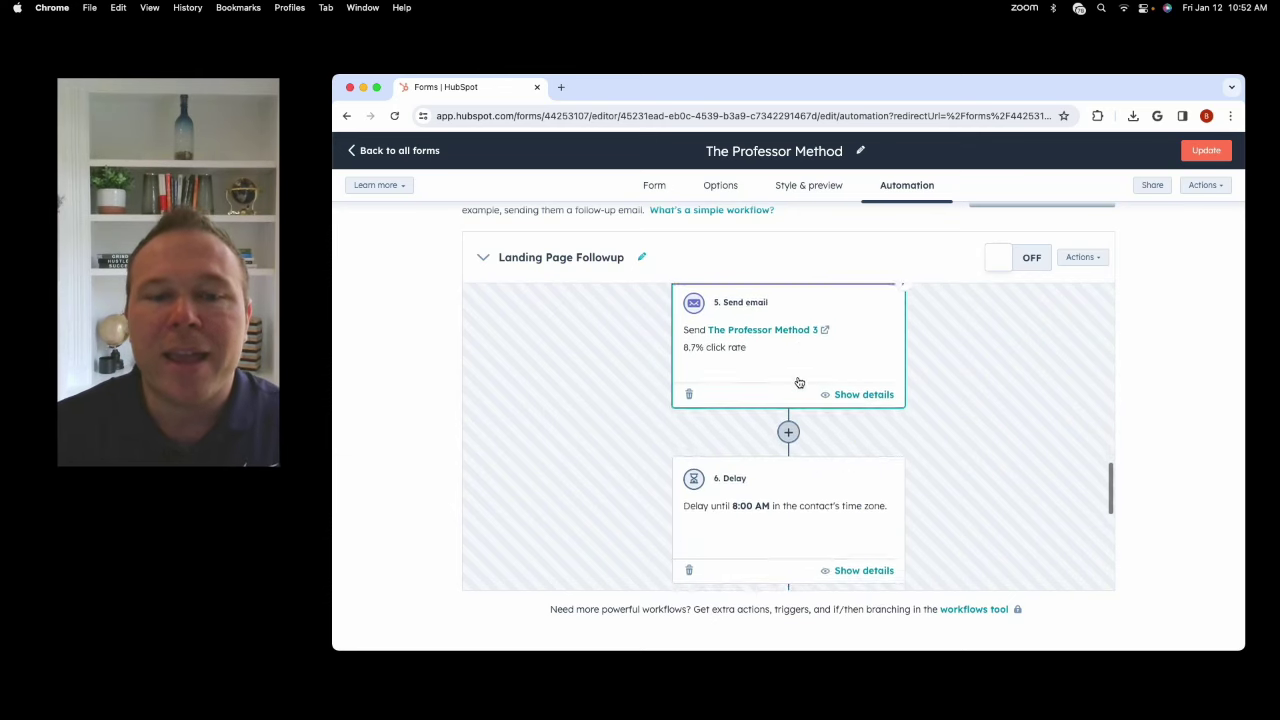
pyautogui.scroll(6, 797, 382)
pyautogui.scroll(10, 797, 382)
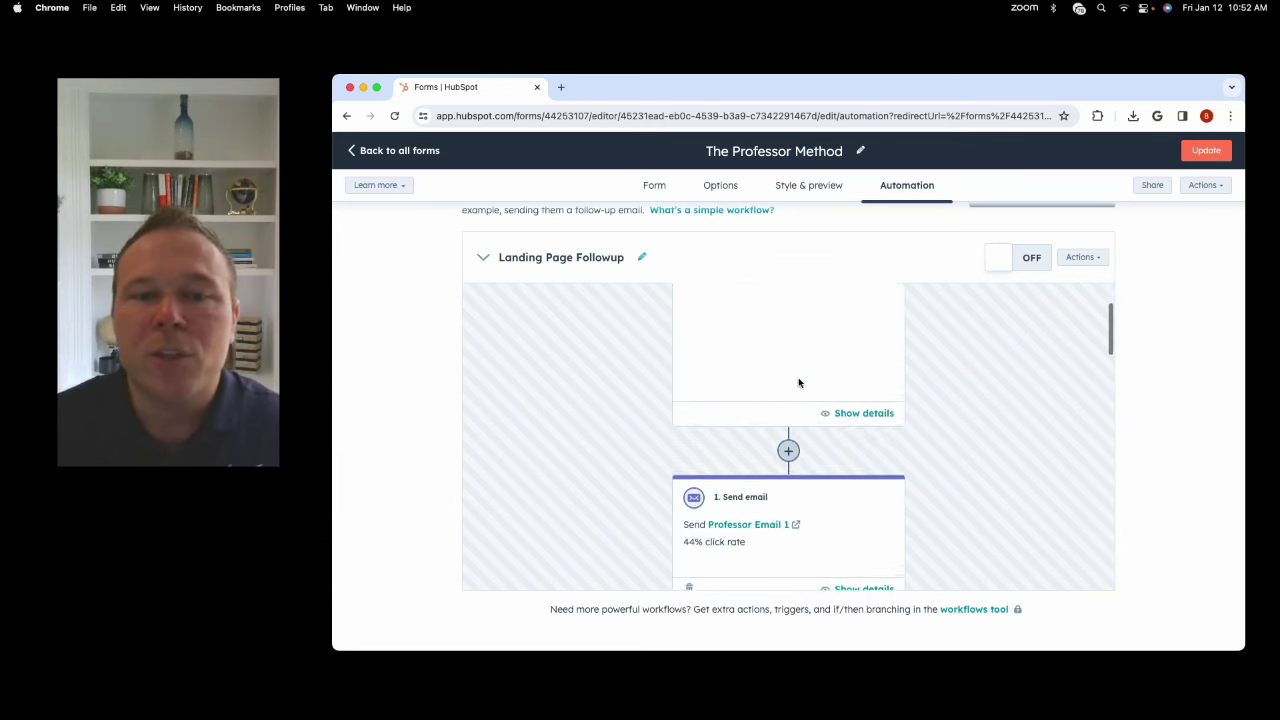
pyautogui.click(396, 156)
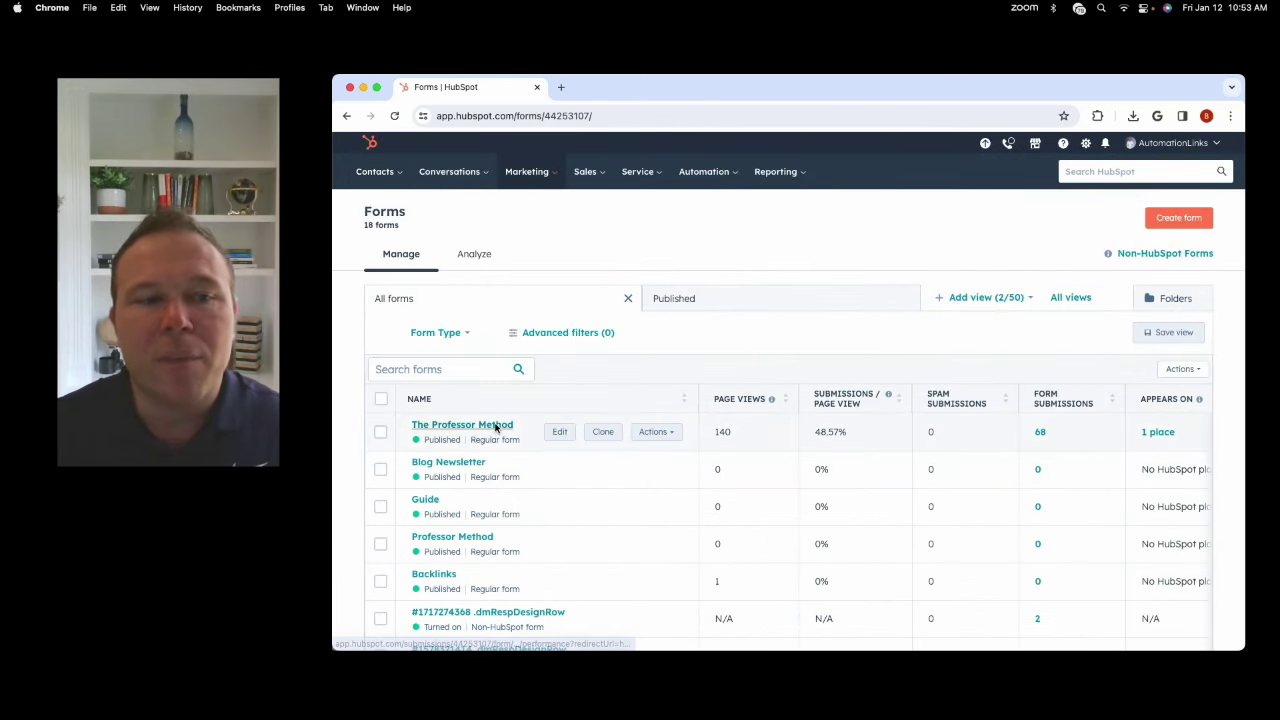
# Look through the Marketing, Automation and Reporting menus.
pyautogui.click(527, 171)
pyautogui.moveTo(561, 444)
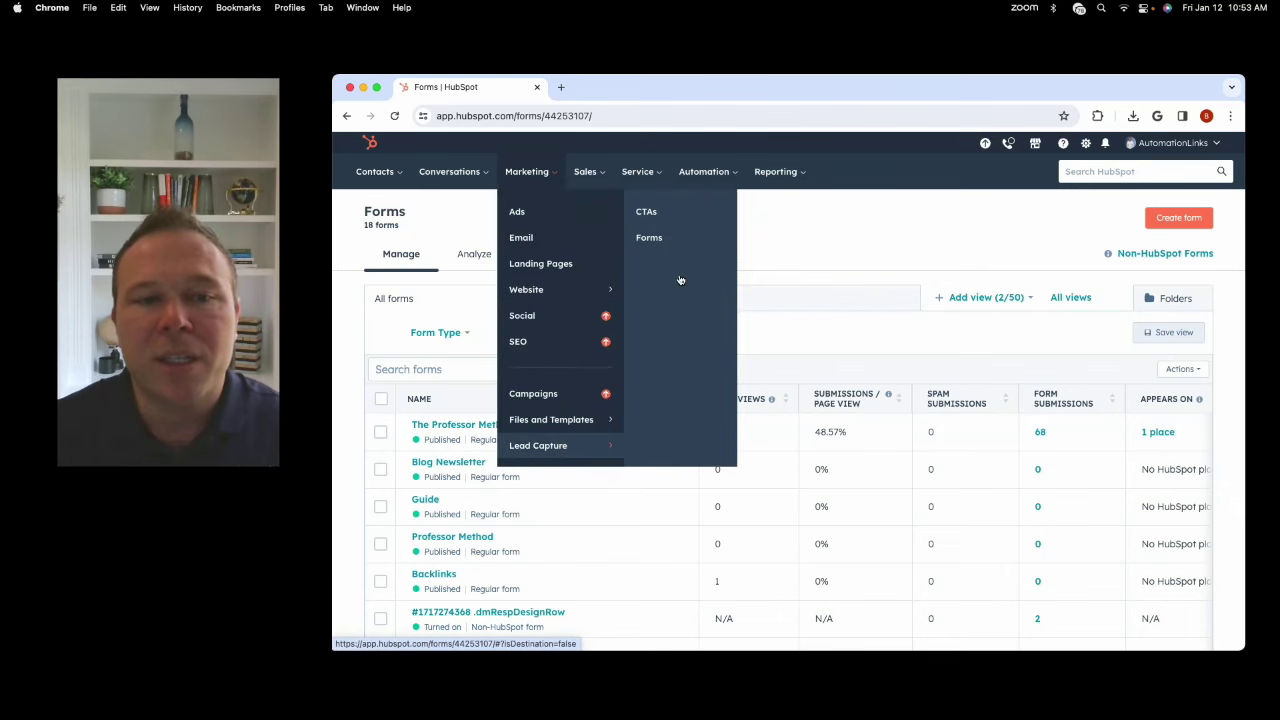
pyautogui.click(704, 171)
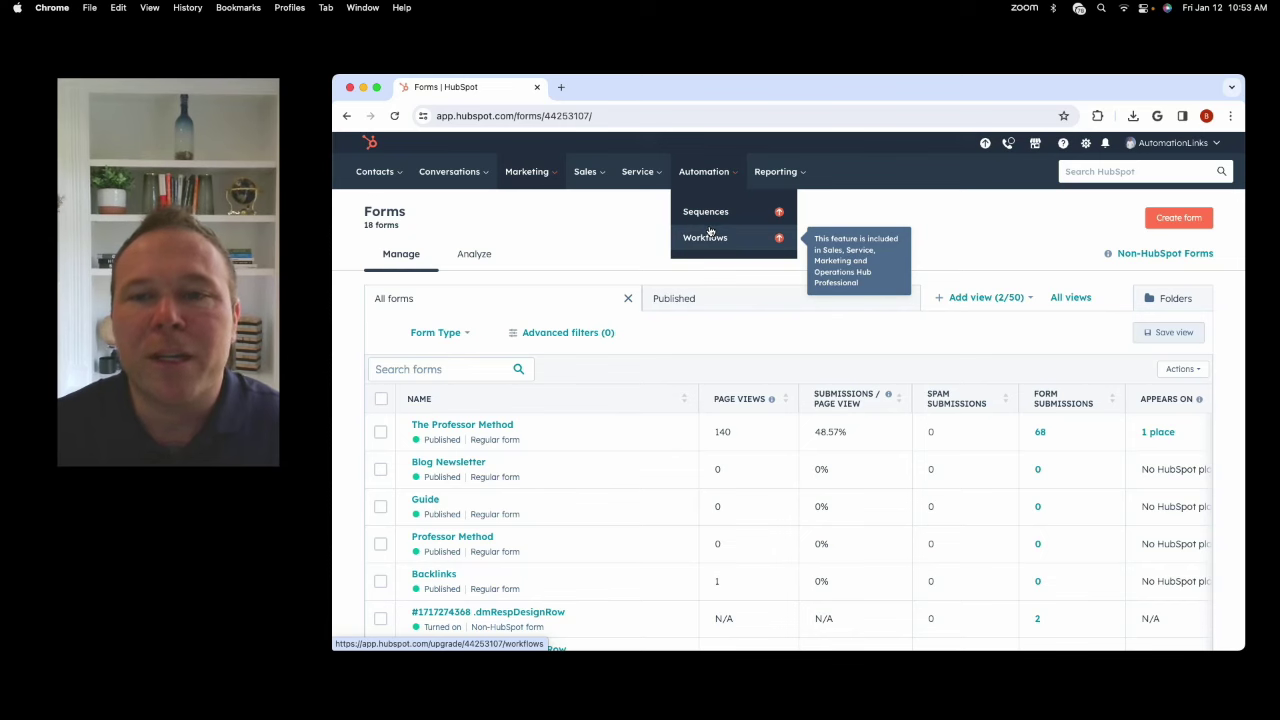
pyautogui.click(760, 180)
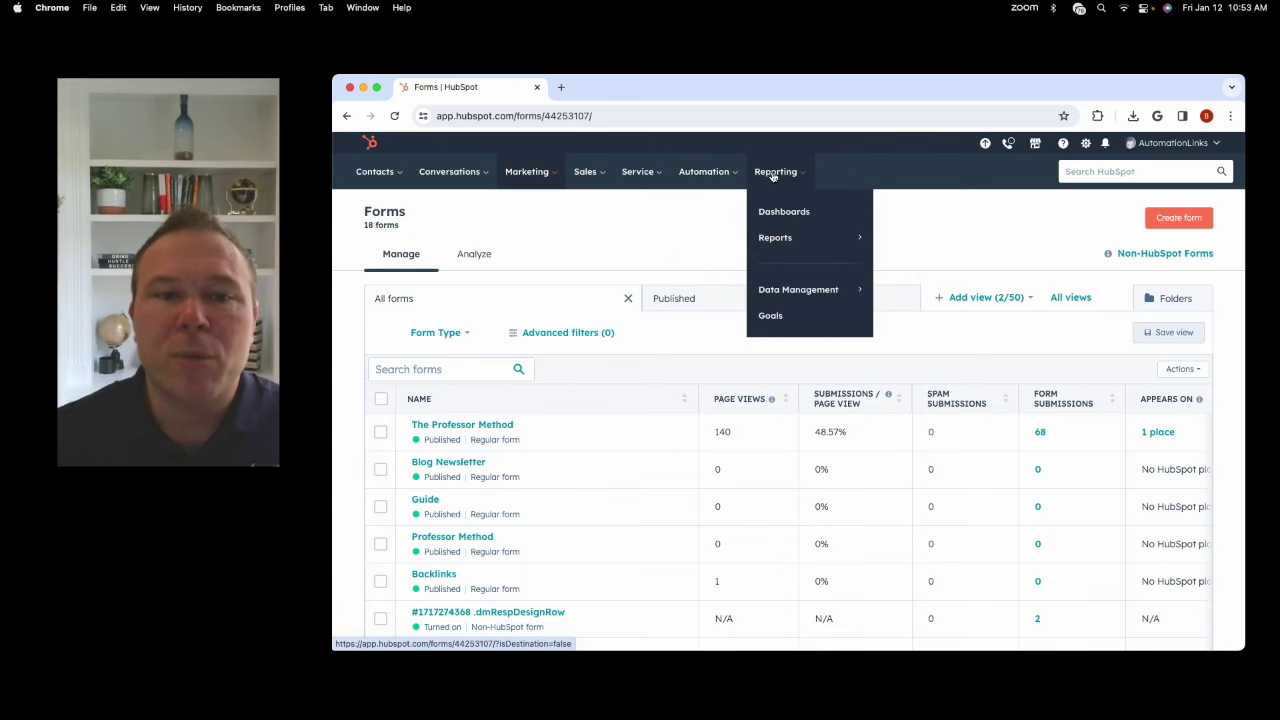
# Open Contacts > Contacts to show all 234 contact records.
pyautogui.click(390, 175)
pyautogui.click(406, 182)
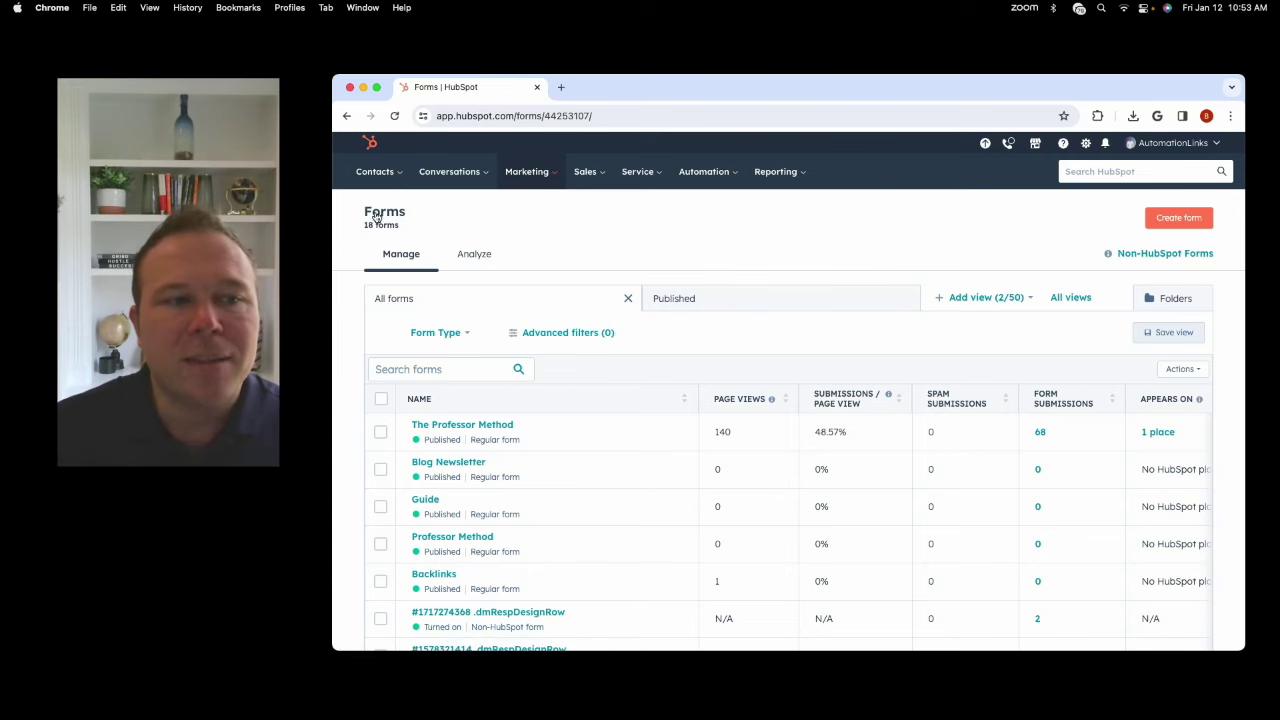
pyautogui.click(374, 174)
pyautogui.click(374, 212)
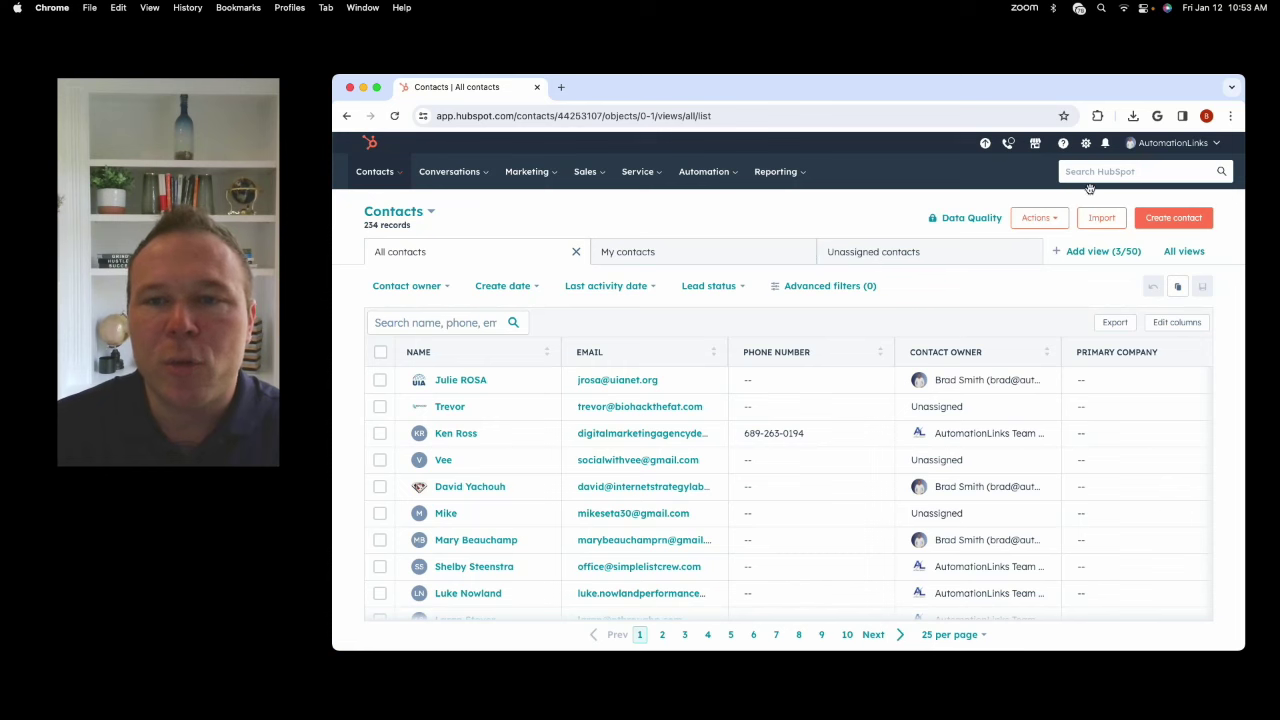
# Search the contacts for a person's first name and open the first matching record.
pyautogui.click(429, 322)
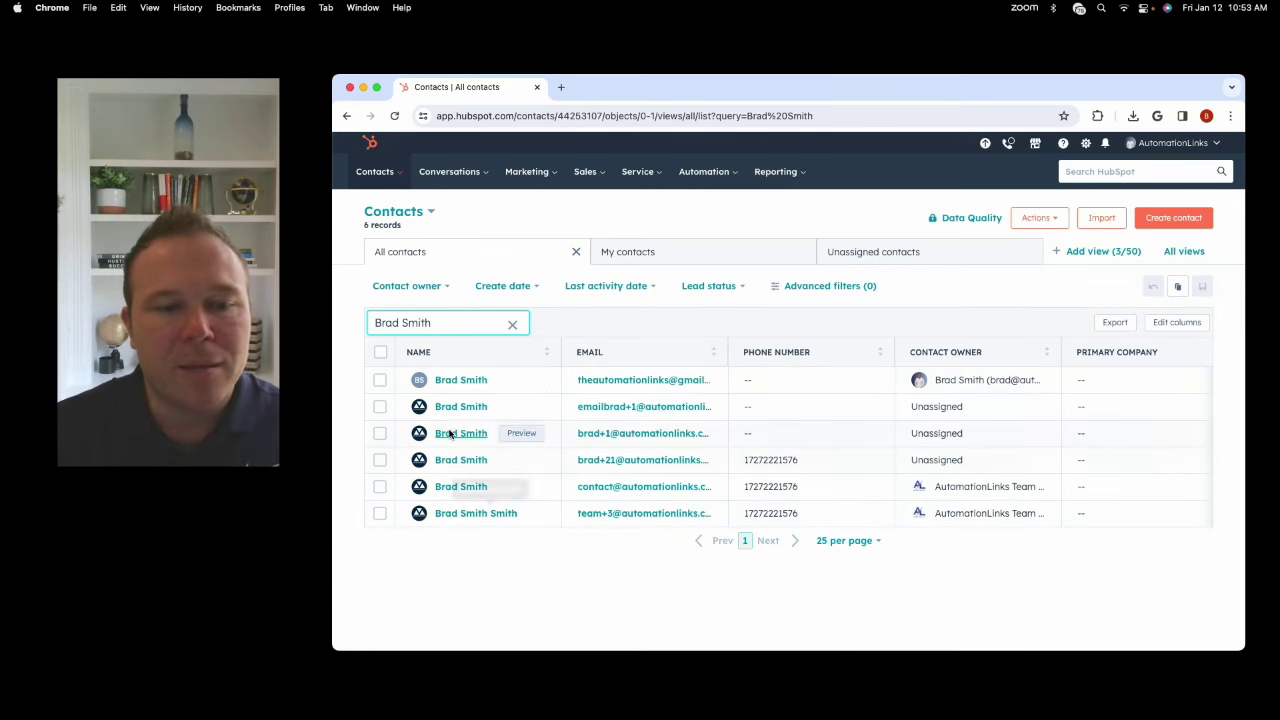
pyautogui.moveTo(458, 380)
pyautogui.mouseDown()
pyautogui.moveTo(460, 401)
pyautogui.moveTo(456, 383)
pyautogui.mouseUp()
pyautogui.click(456, 381)
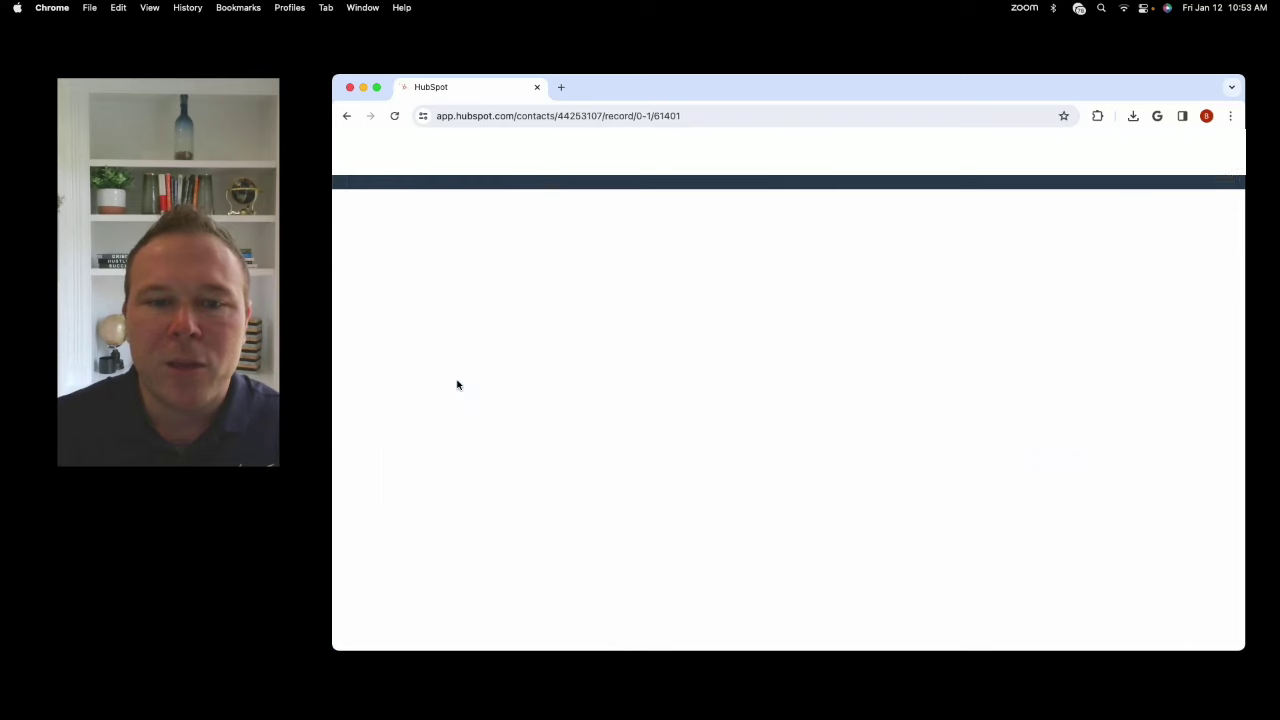
# Filter the contact's activity to show only Emails.
pyautogui.scroll(-5, 459, 400)
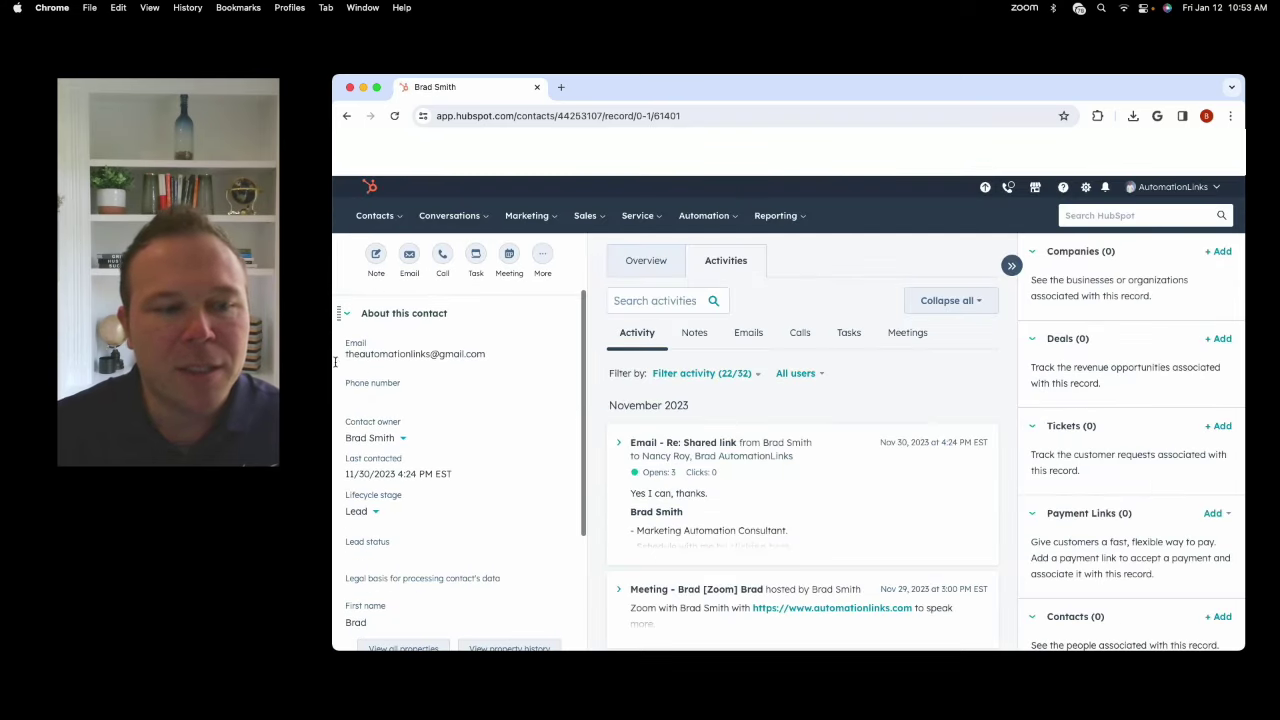
pyautogui.scroll(-5, 795, 435)
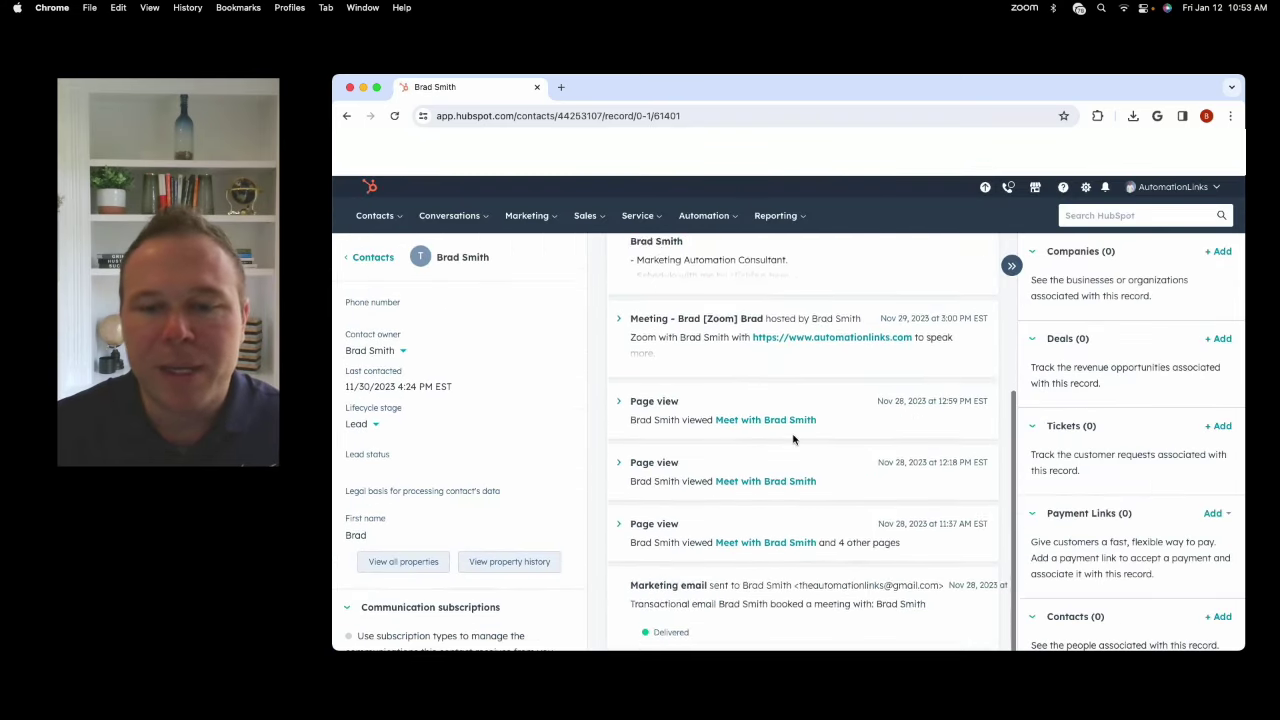
pyautogui.scroll(6, 800, 437)
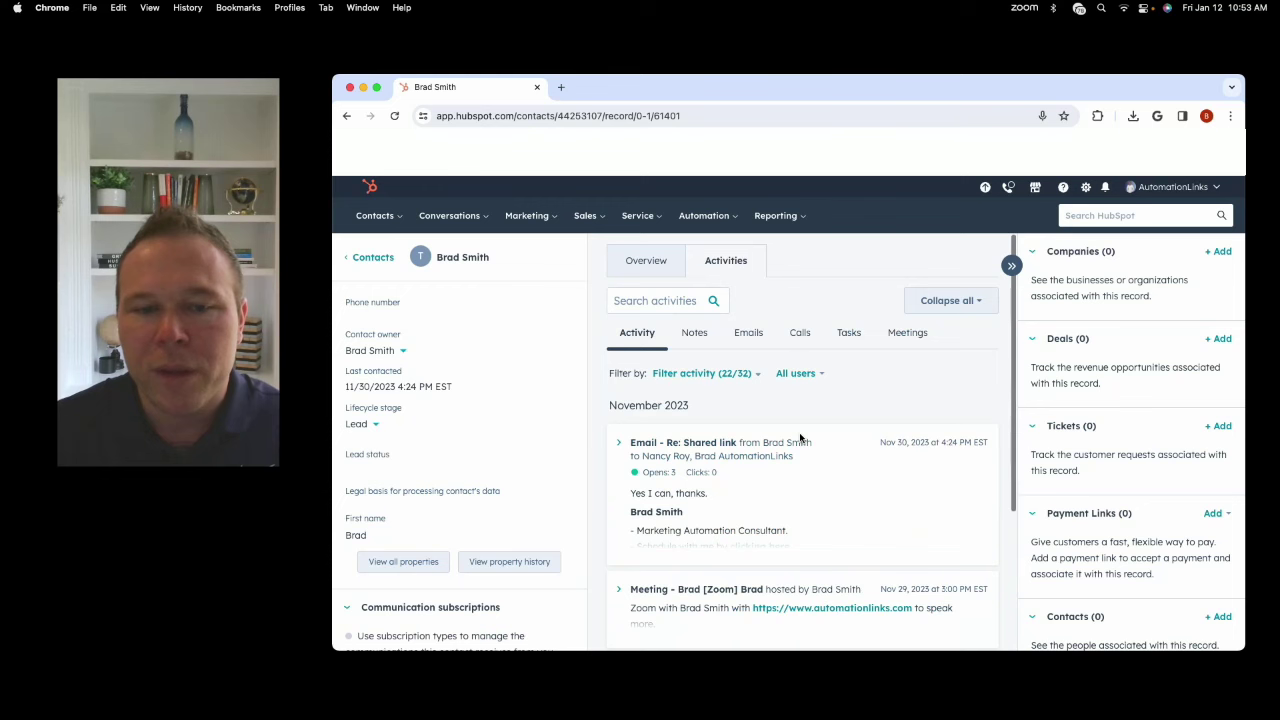
pyautogui.click(748, 332)
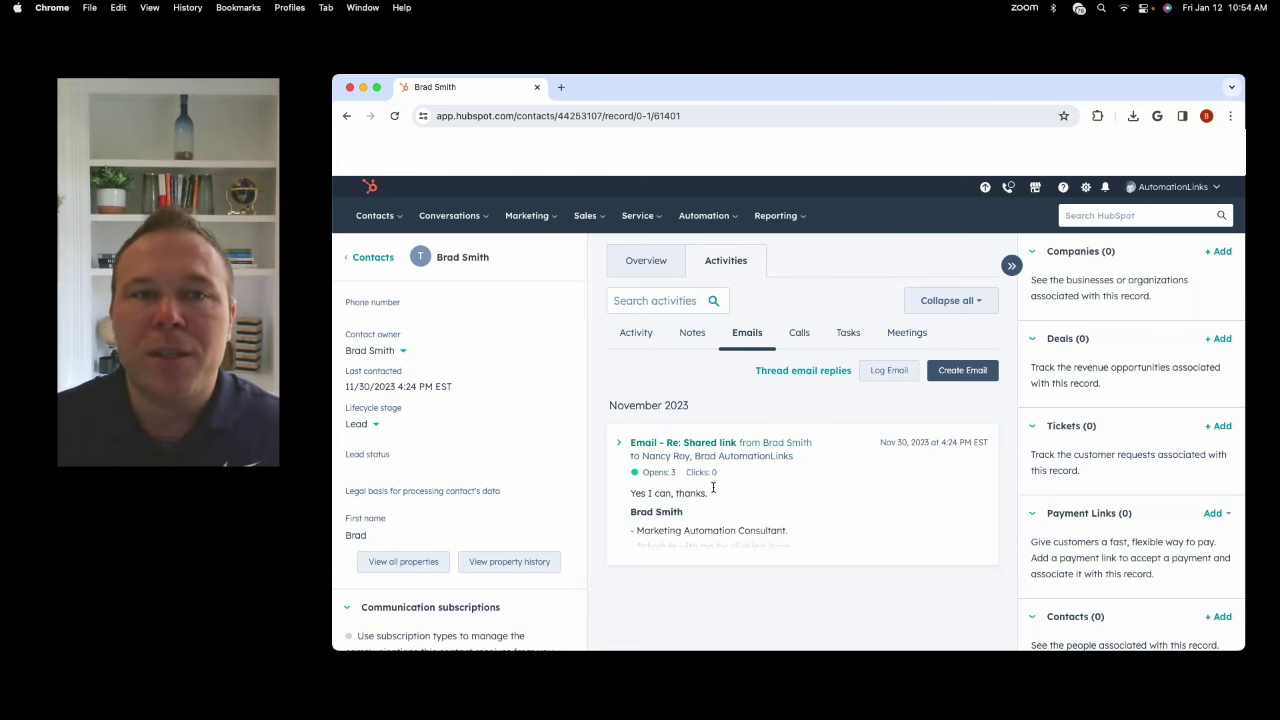
# Return to the User Guide page showing getting-started progress at 6 of 8.
pyautogui.click(369, 186)
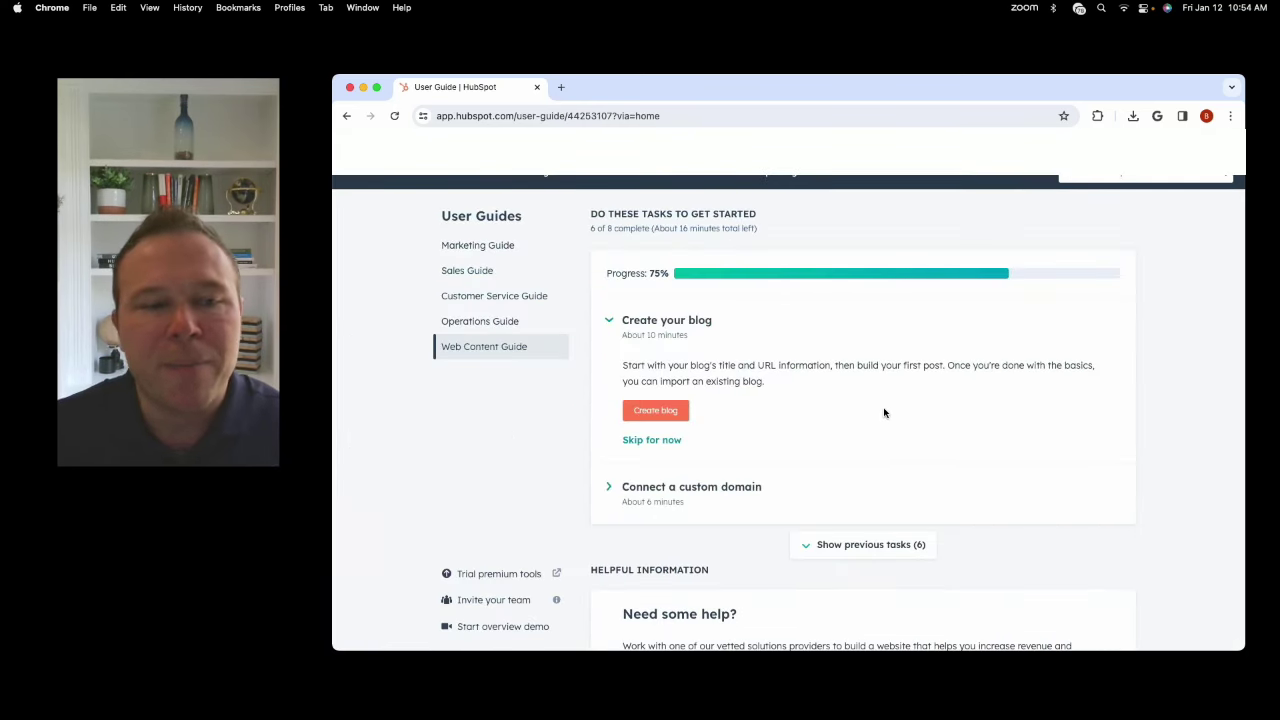
pyautogui.scroll(-5, 883, 413)
pyautogui.scroll(5, 883, 413)
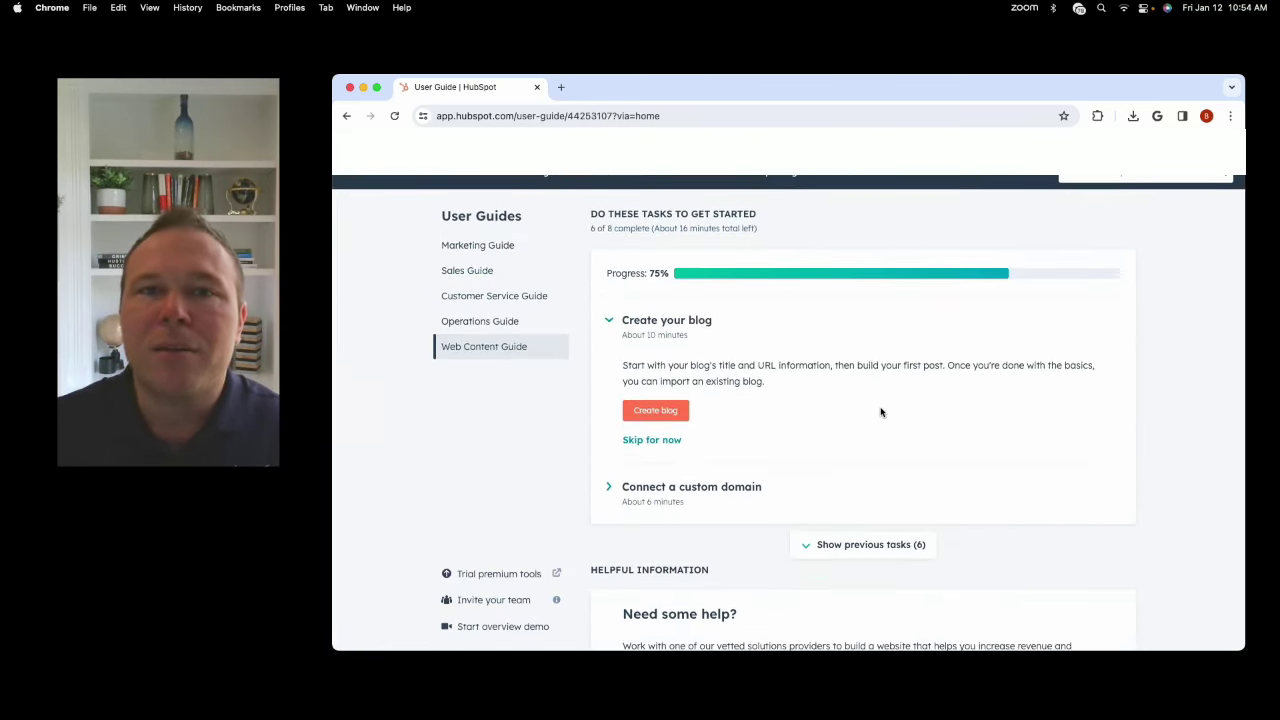